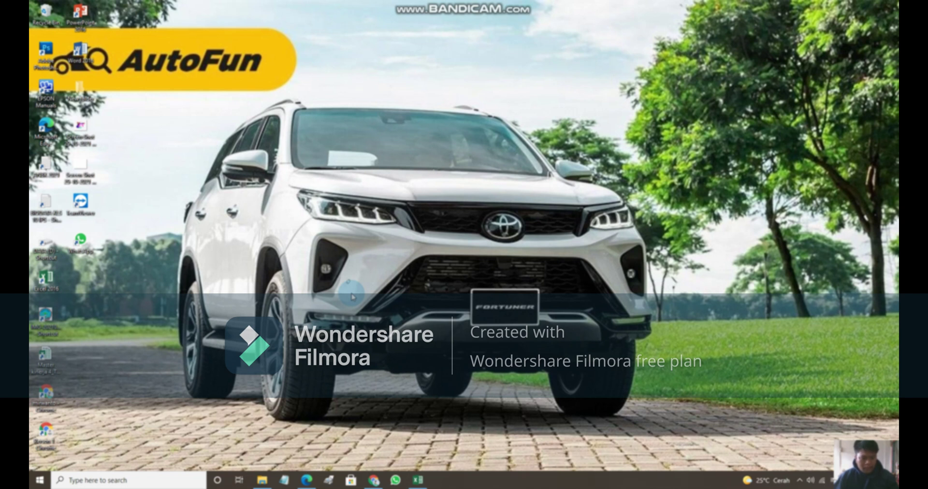
right_click(330, 184)
click(346, 212)
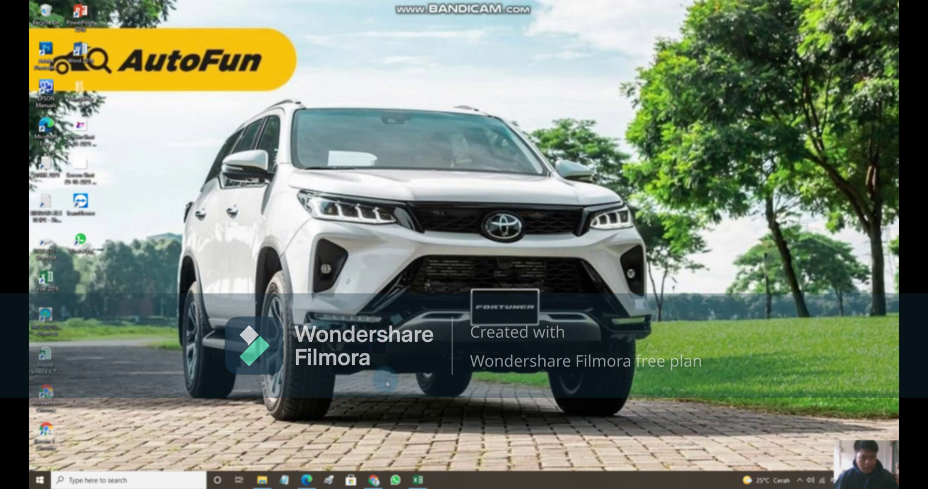
right_click(290, 239)
click(309, 263)
right_click(282, 224)
click(299, 247)
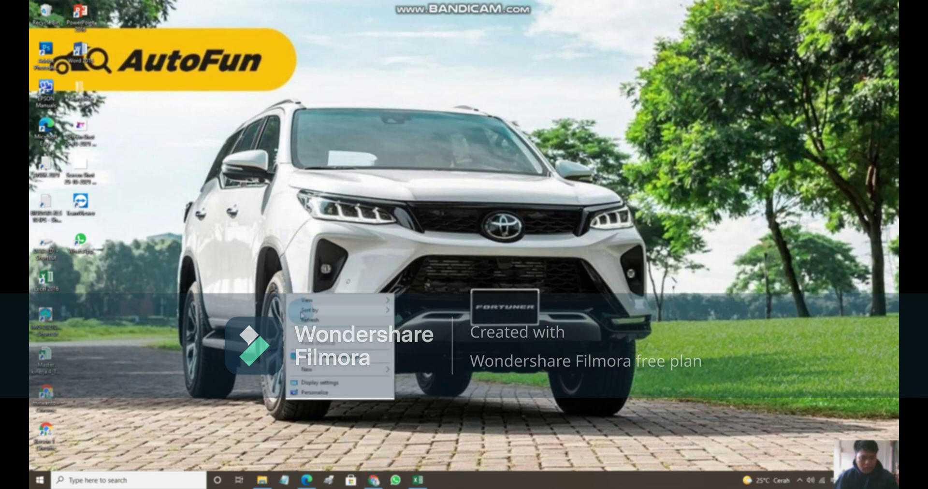
right_click(282, 215)
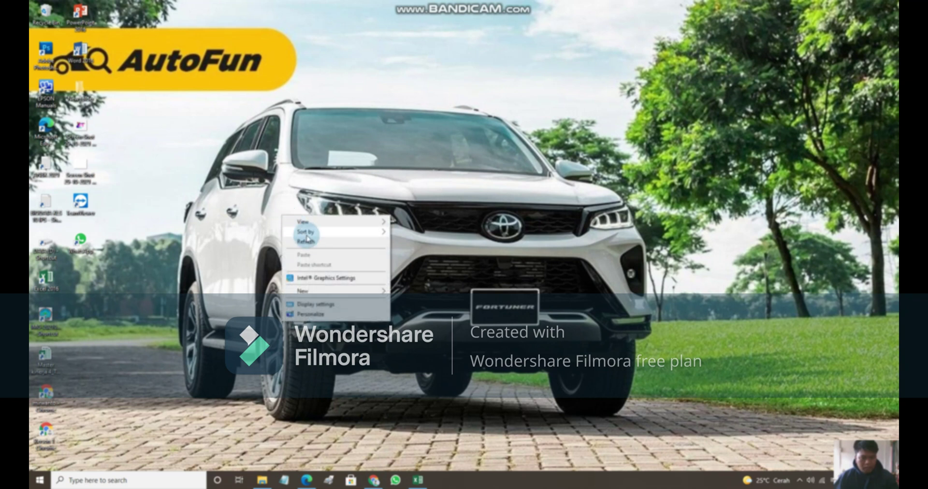
click(309, 241)
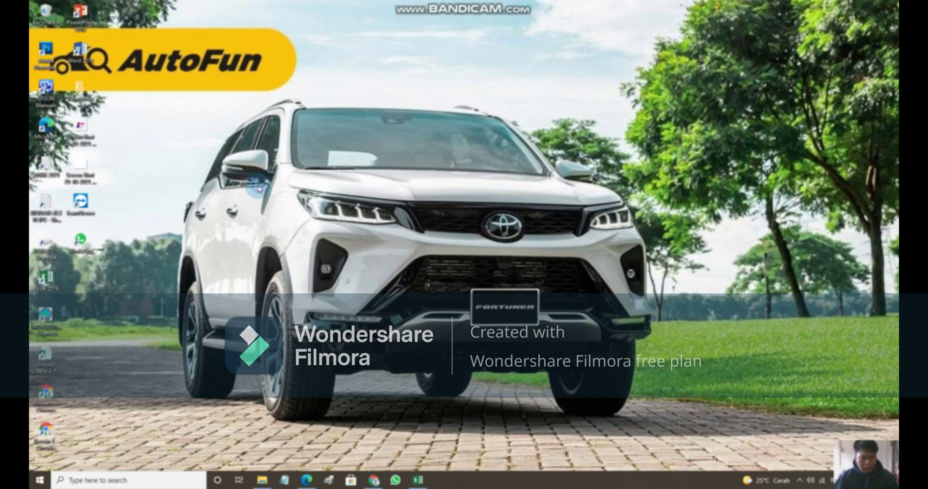
right_click(259, 187)
click(283, 211)
right_click(293, 211)
click(316, 236)
right_click(290, 208)
click(317, 238)
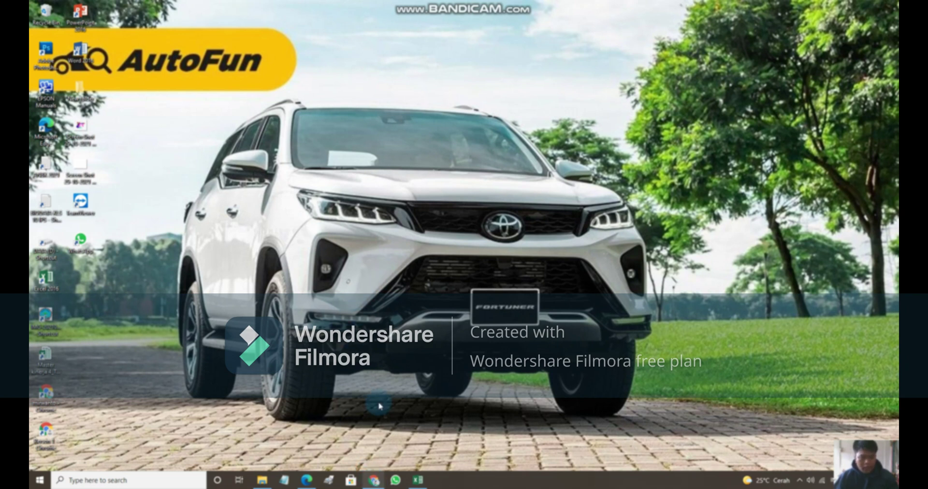
- Switch to Chrome and open the e-kinerja.sulbarprov.go.id login page in a new tab
click(376, 481)
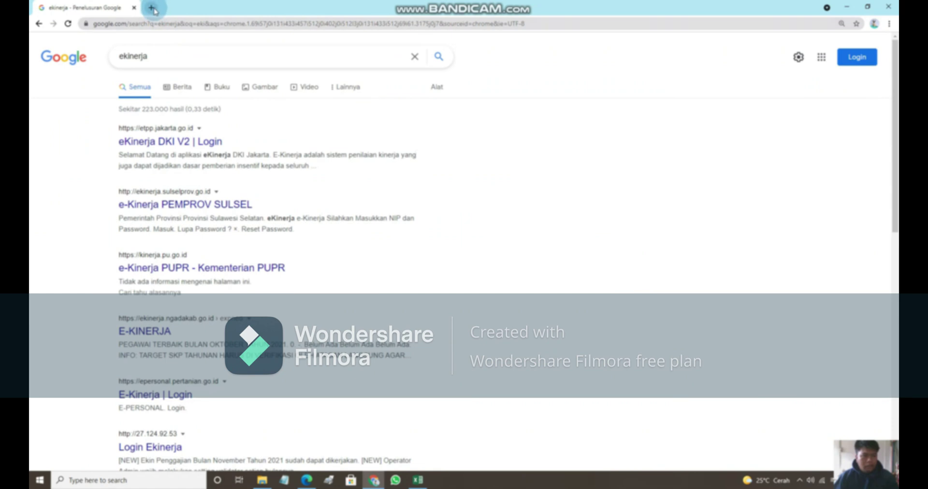
click(158, 56)
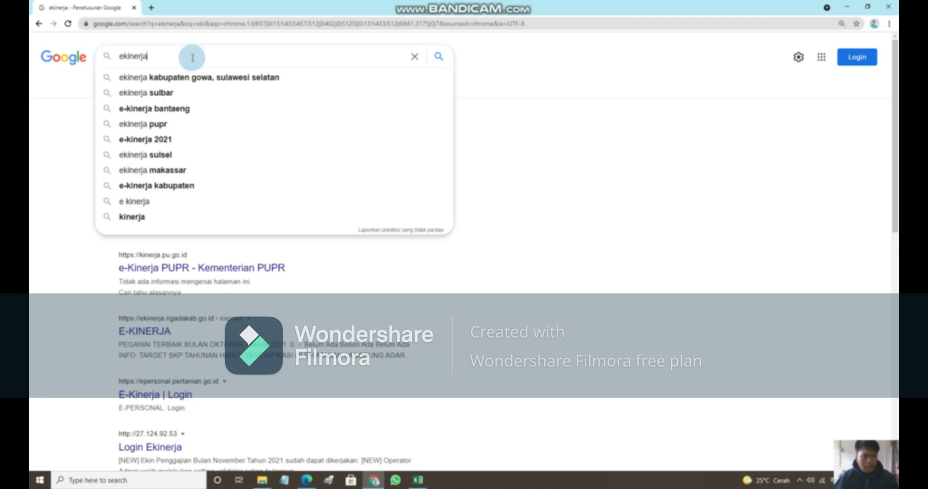
click(580, 135)
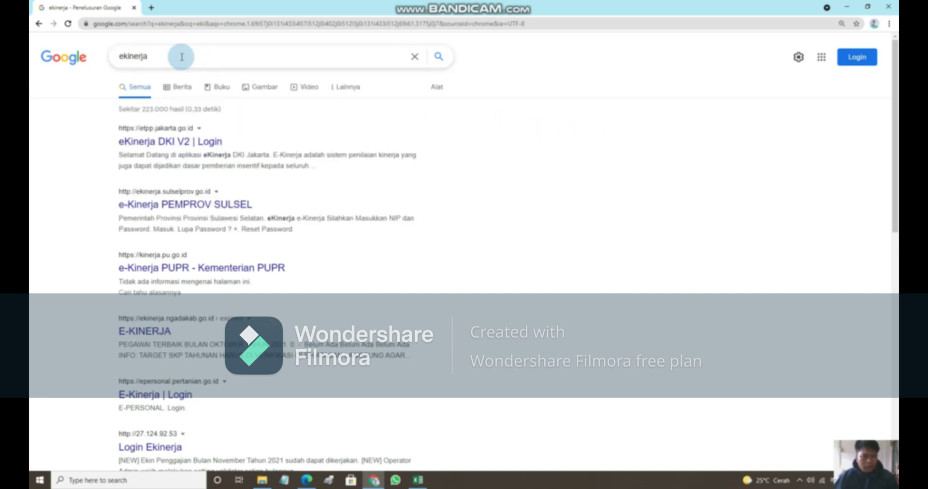
click(151, 8)
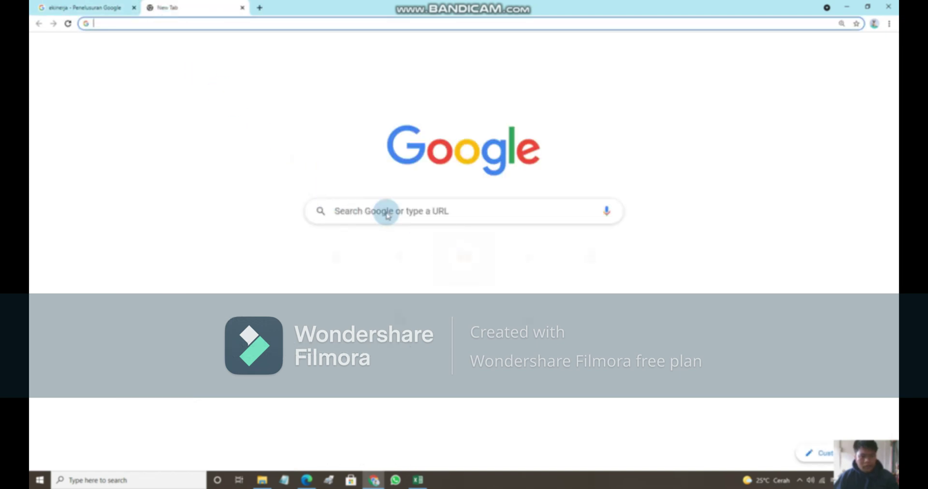
click(535, 267)
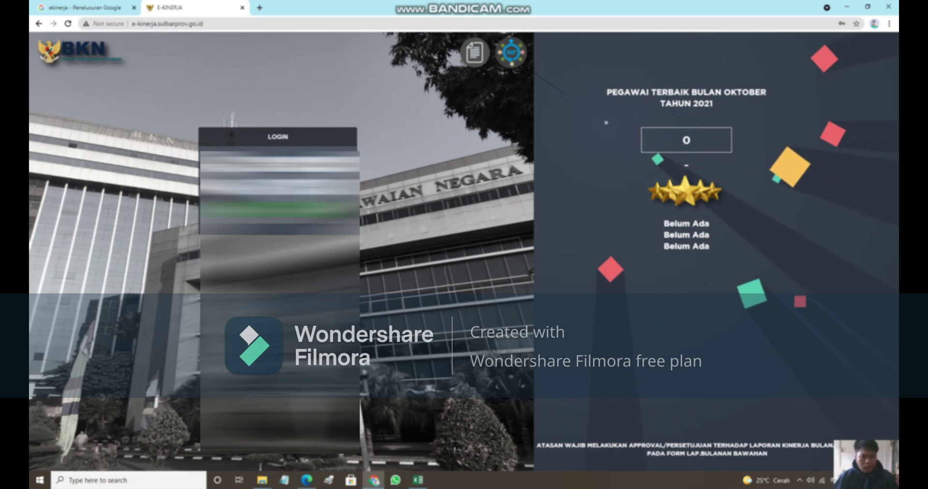
- Log in to the E-Kinerja portal and enter the DES (Daily Evaluation System) application
click(279, 209)
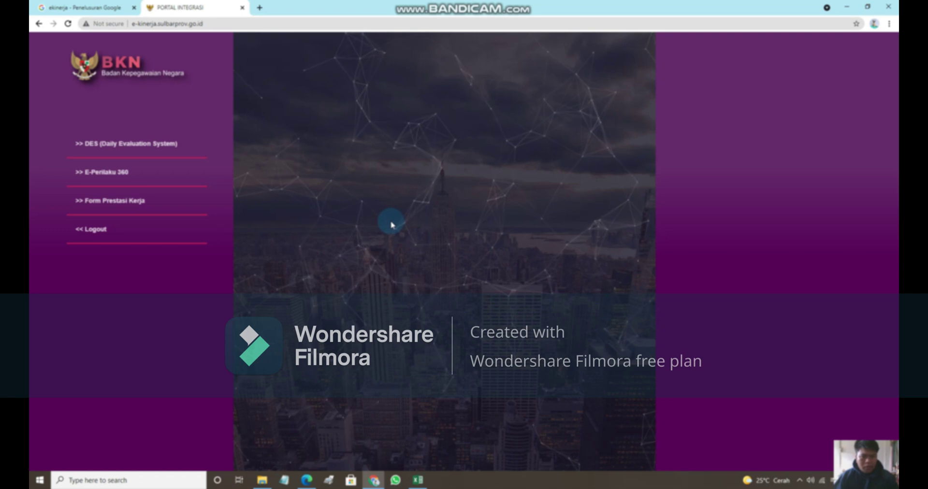
click(121, 145)
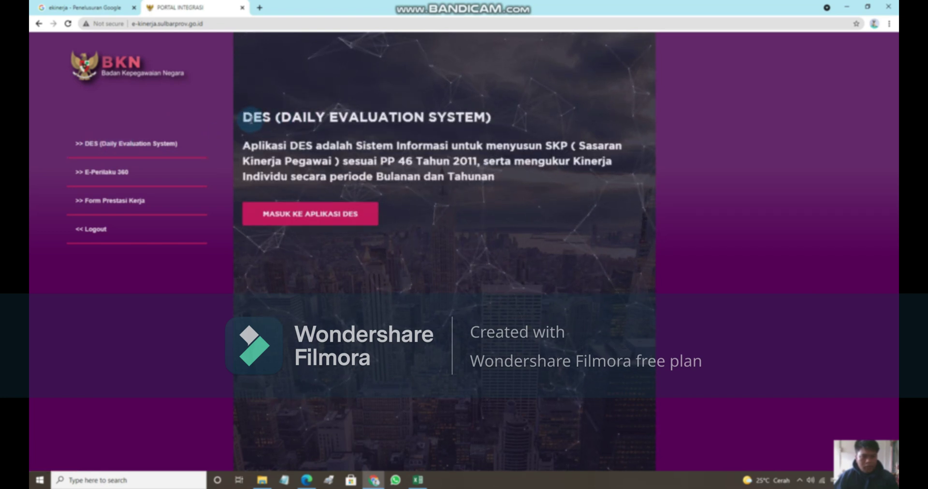
drag(243, 117, 384, 212)
click(433, 220)
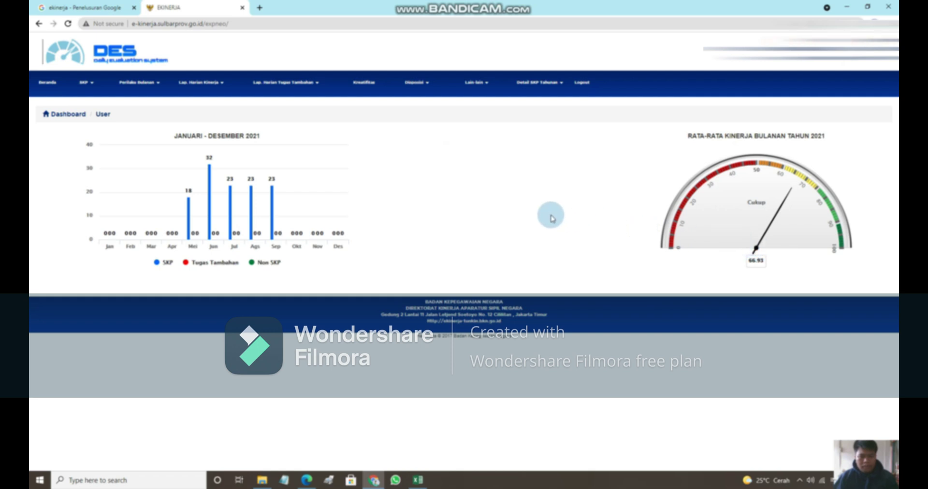
- Examine the January–December 2021 chart, the 2021 average monthly performance gauge and the available SKP options on the dashboard
mouse_move(321, 182)
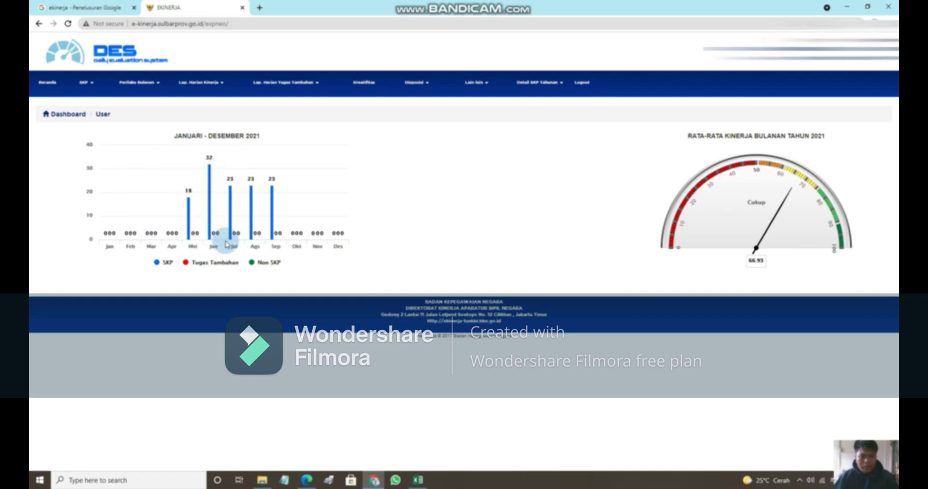
mouse_move(278, 228)
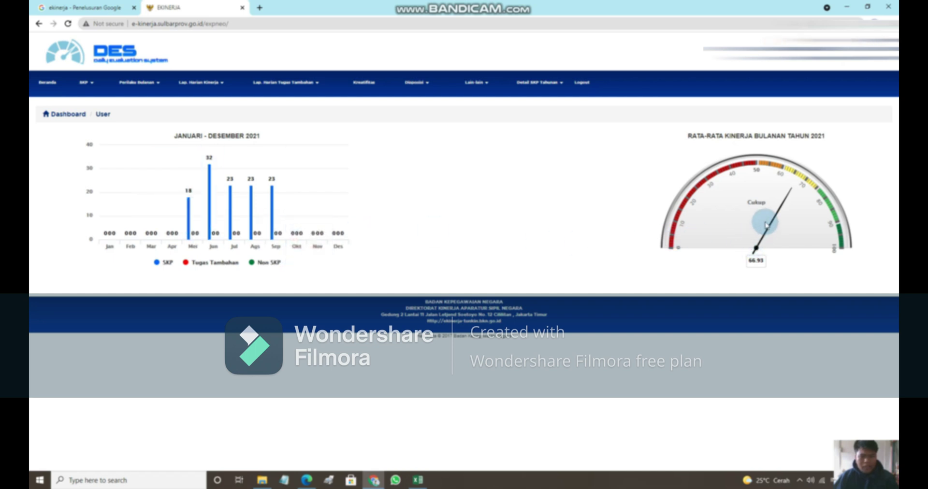
mouse_move(763, 245)
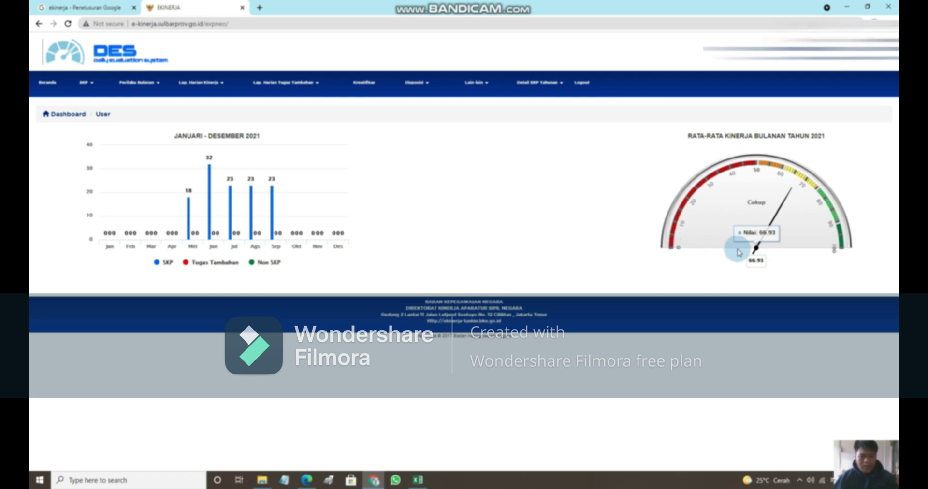
mouse_move(233, 231)
mouse_move(770, 222)
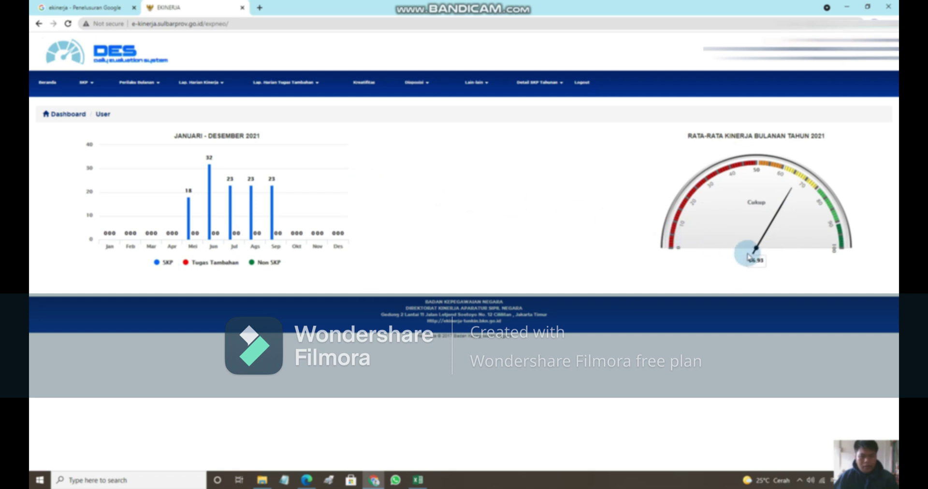
mouse_move(756, 261)
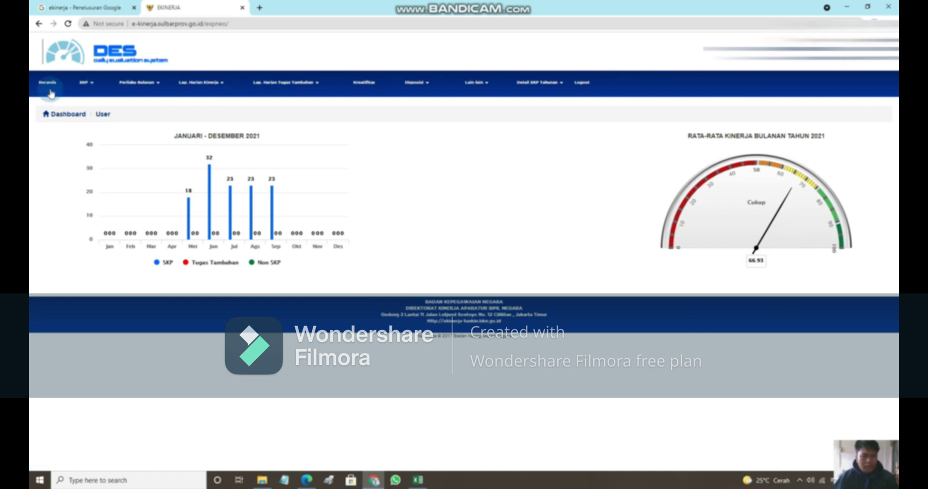
click(91, 86)
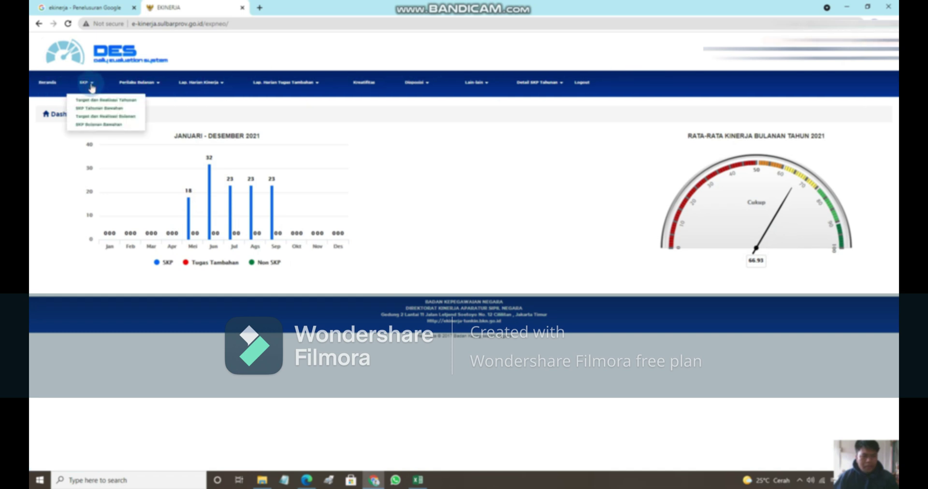
click(91, 85)
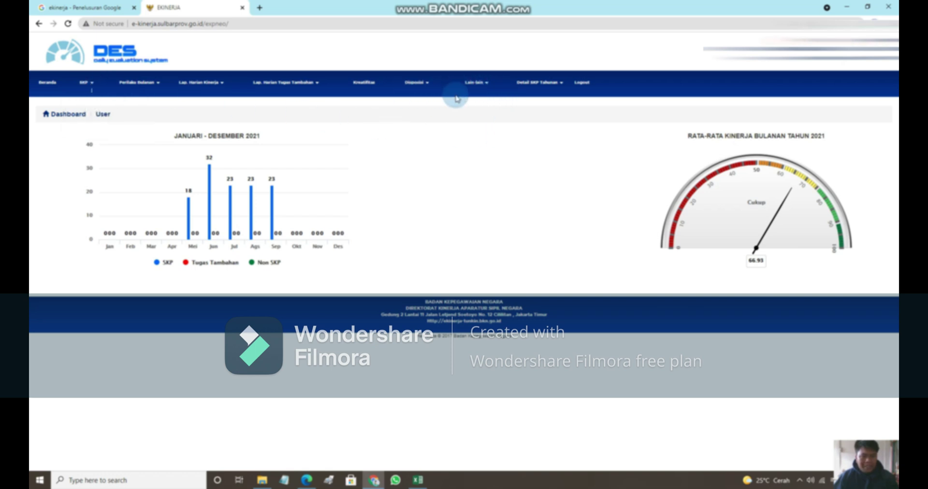
- Open the employee profile for editing, review its fields including position and superiors, and close it without saving
click(487, 87)
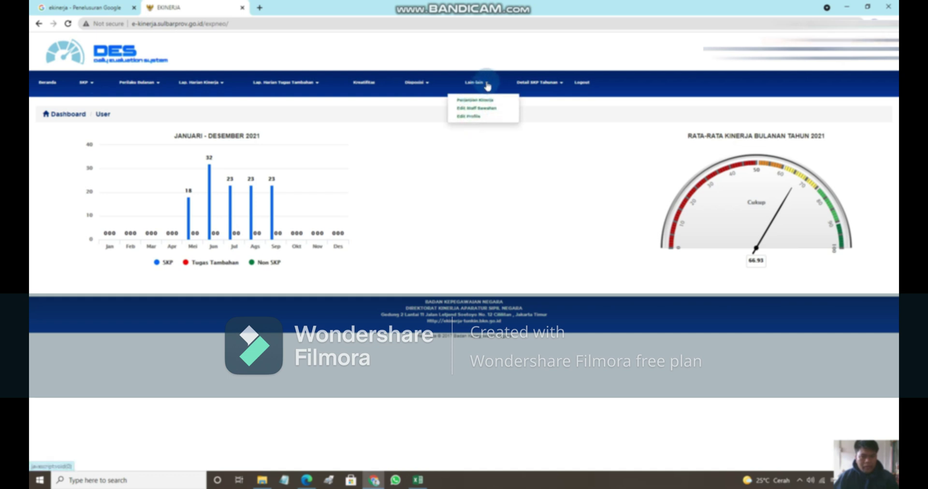
click(482, 118)
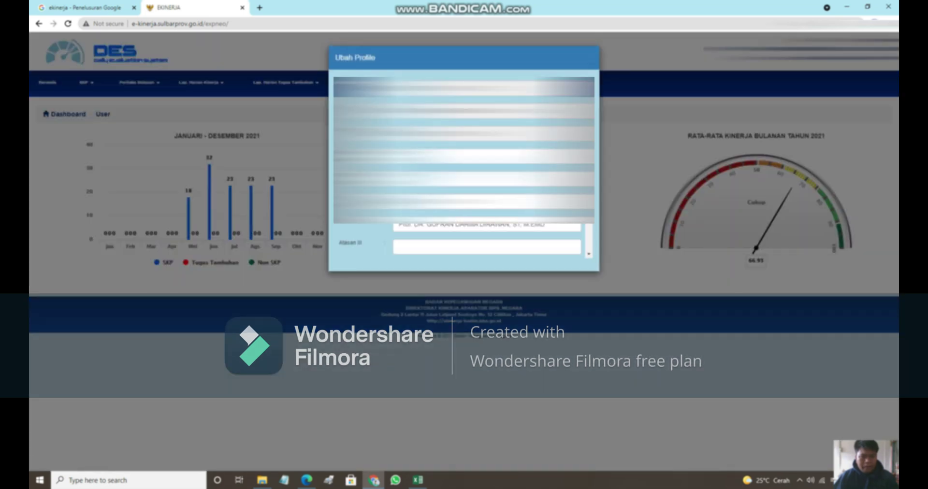
scroll(464, 164, down, 5)
scroll(464, 164, up, 4)
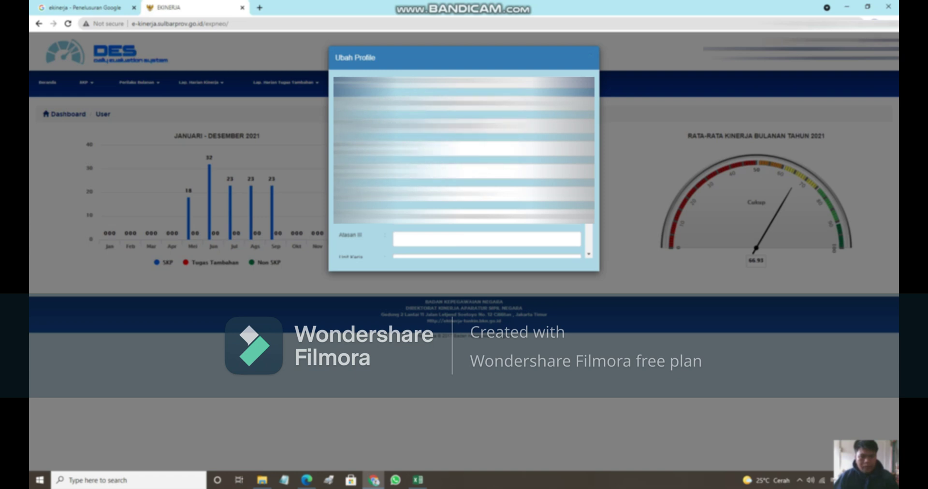
scroll(464, 165, down, 1)
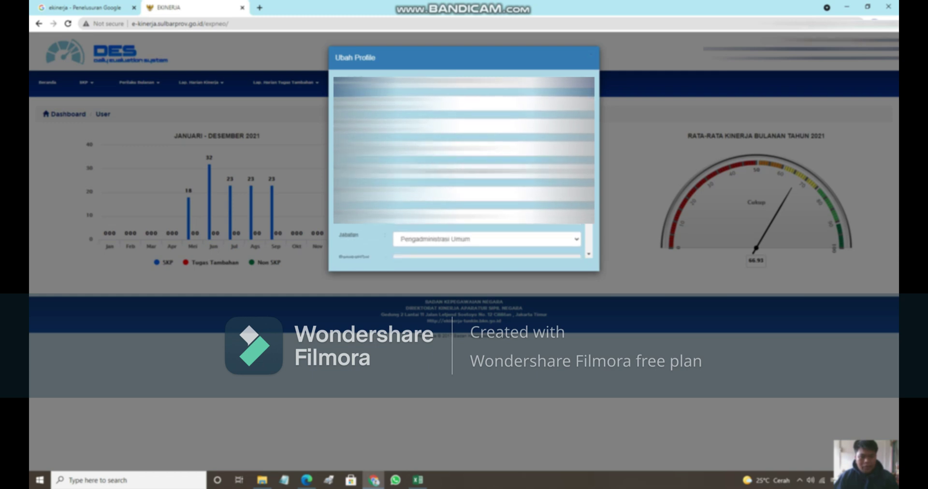
scroll(464, 164, down, 3)
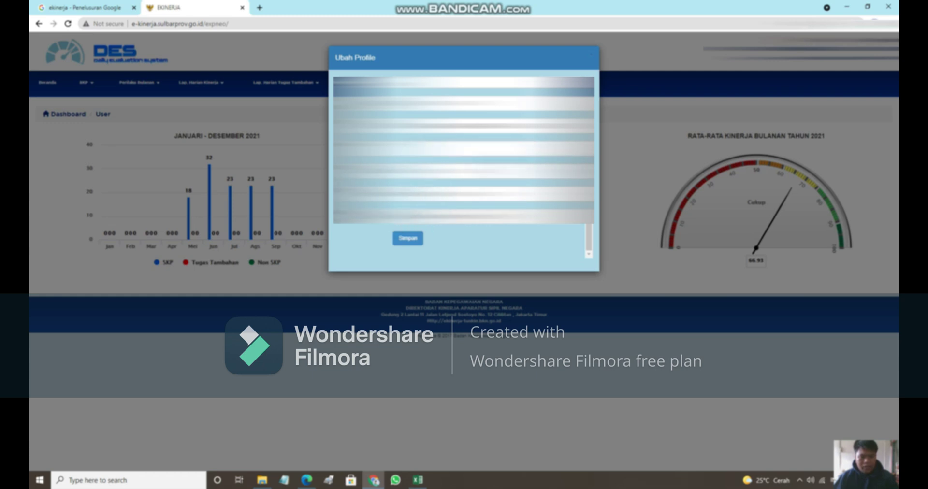
scroll(464, 165, up, 2)
scroll(597, 144, up, 1)
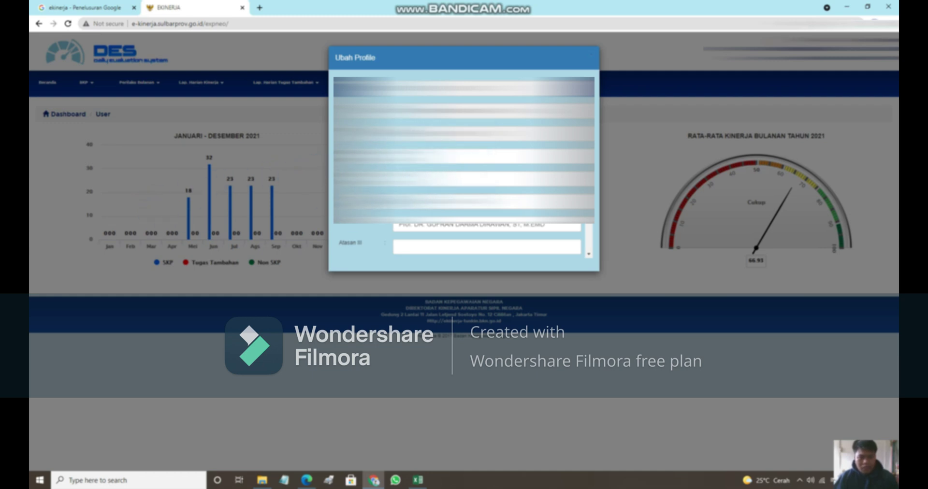
scroll(464, 194, up, 5)
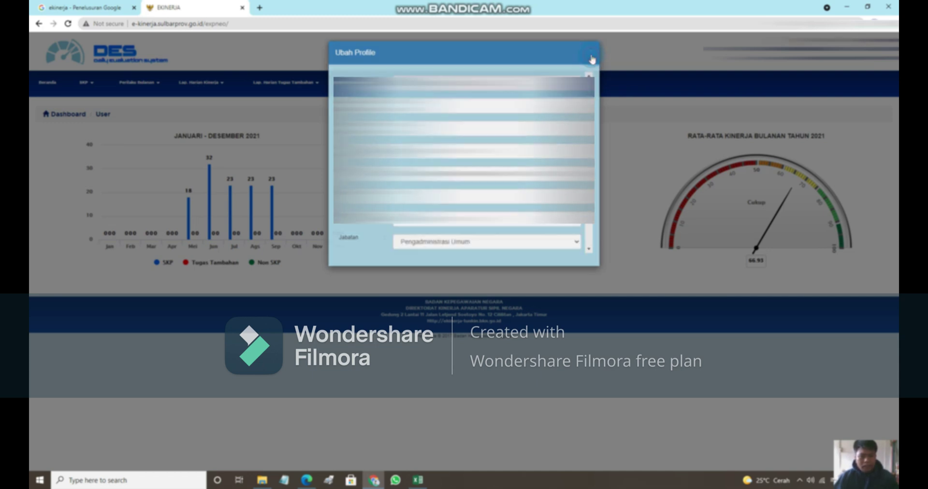
click(591, 59)
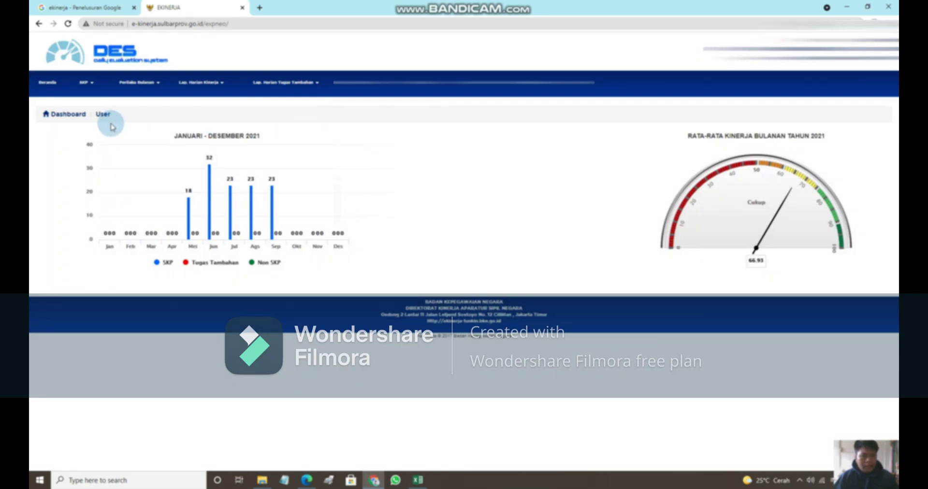
- Open the annual SKP targets and realisation list and enter a new period from 2021-01-04 to 2021-12-31
click(91, 86)
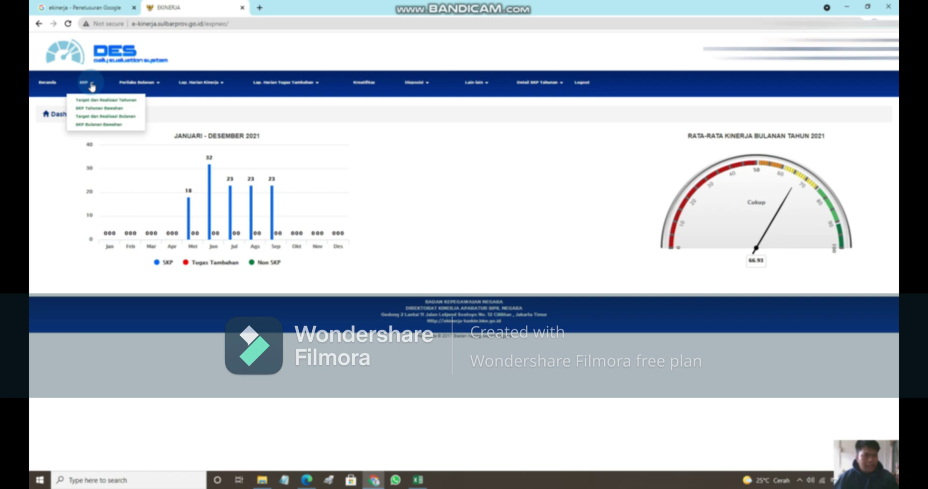
click(111, 101)
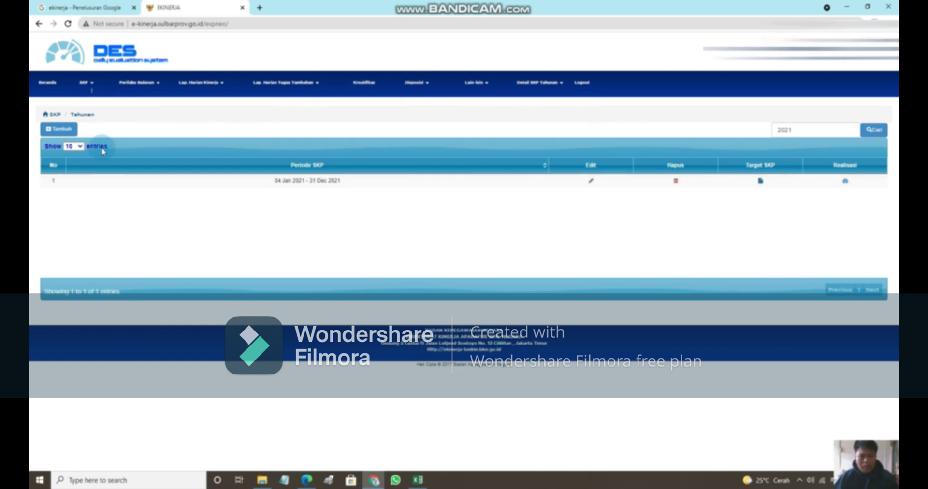
click(58, 129)
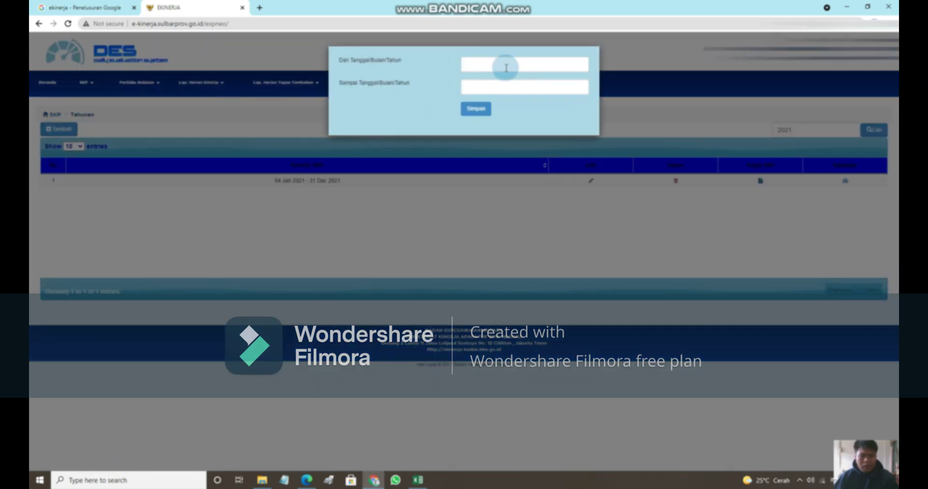
click(507, 64)
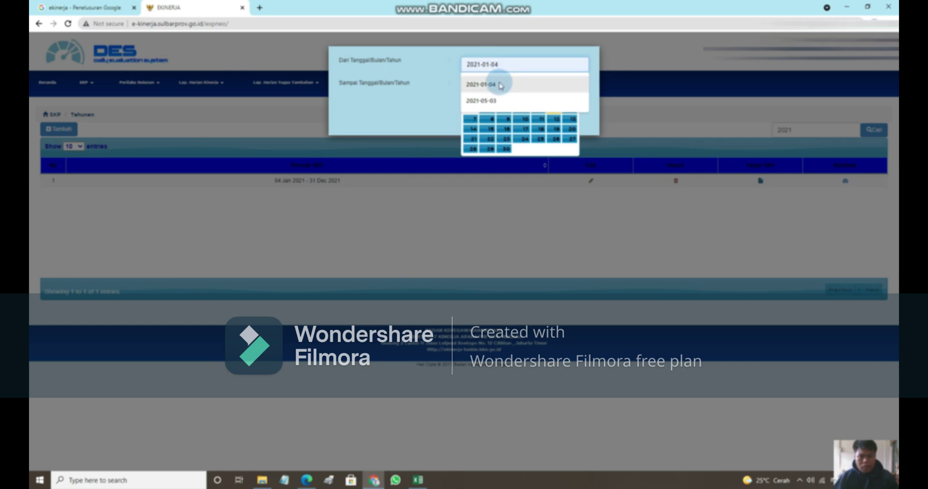
click(499, 85)
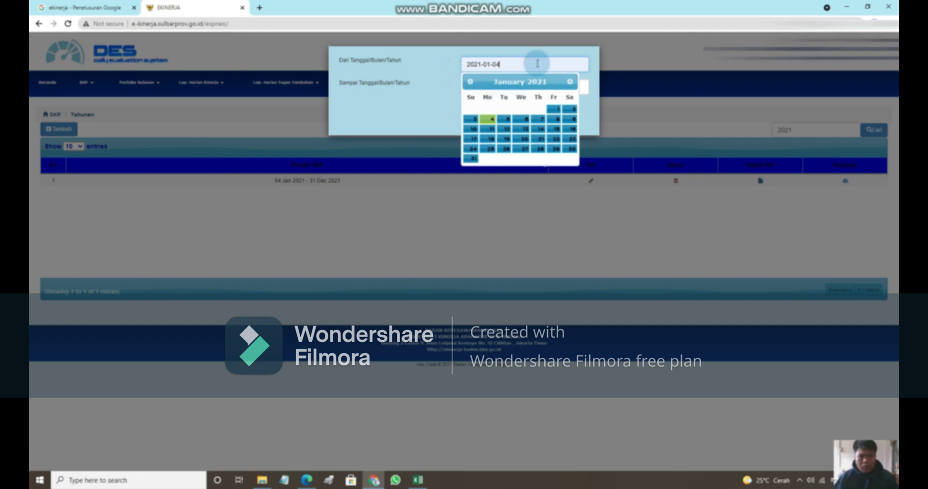
click(583, 86)
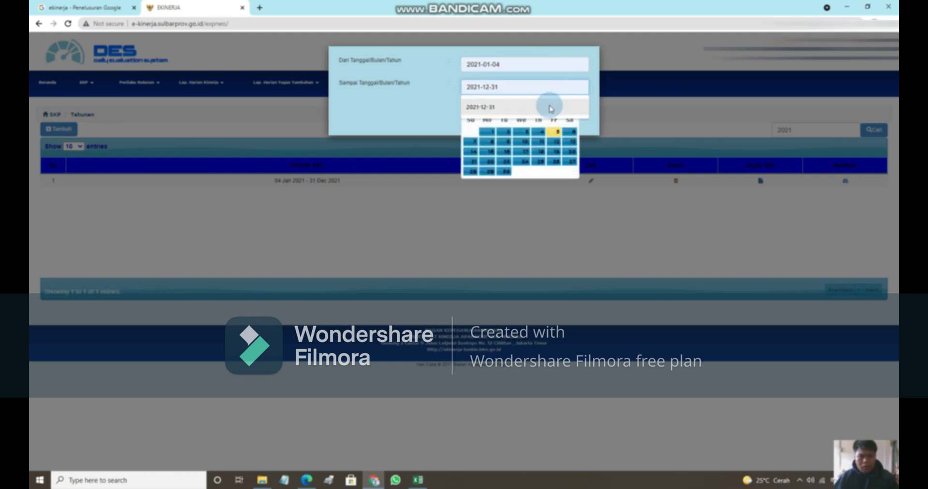
click(549, 108)
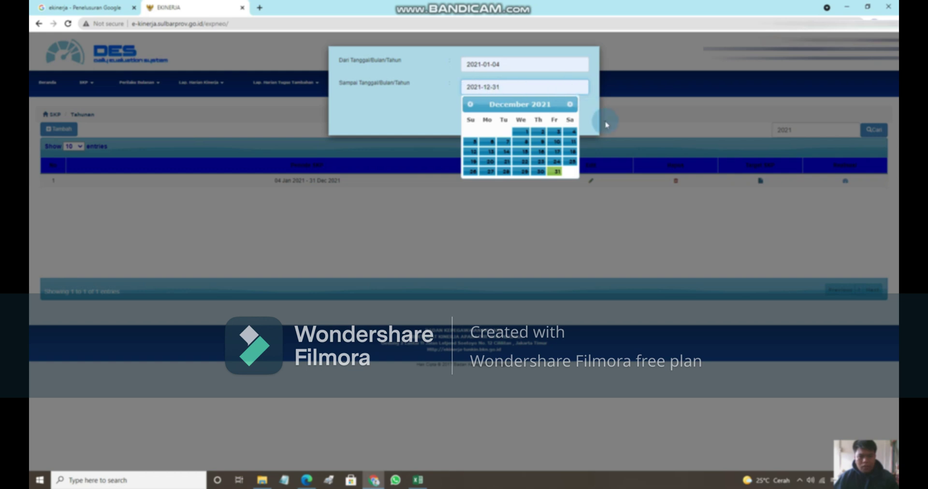
- Change the new SKP period to run from 2022-01-04 to 2022-12-31 and save it
click(480, 65)
key(BackSpace)
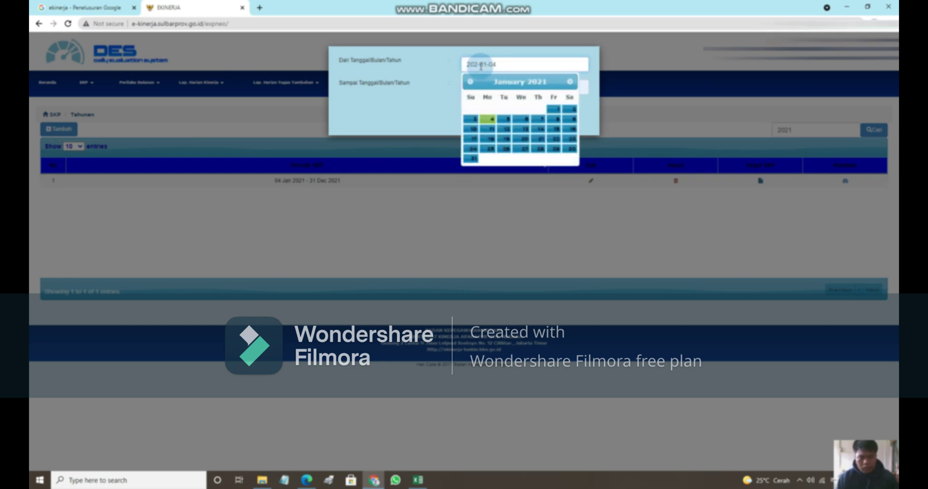
text(2)
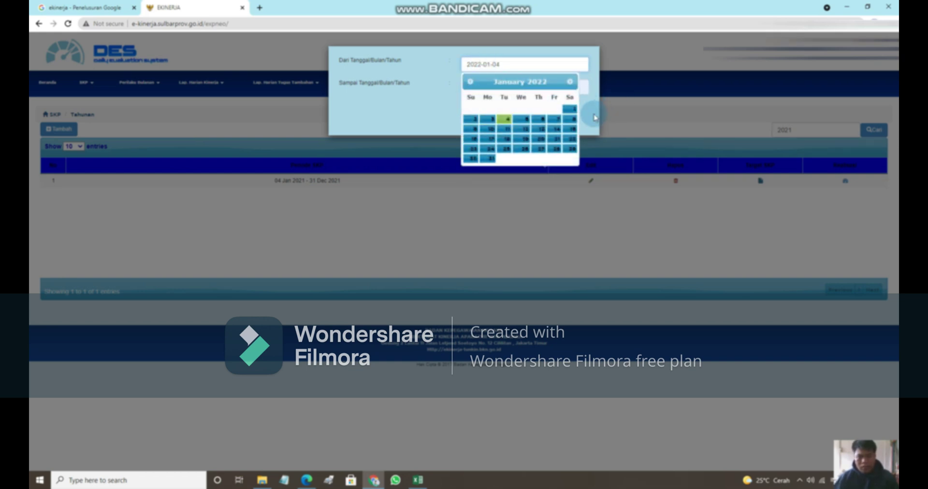
click(586, 112)
click(479, 87)
click(487, 87)
key(BackSpace)
text(2022-12-31)
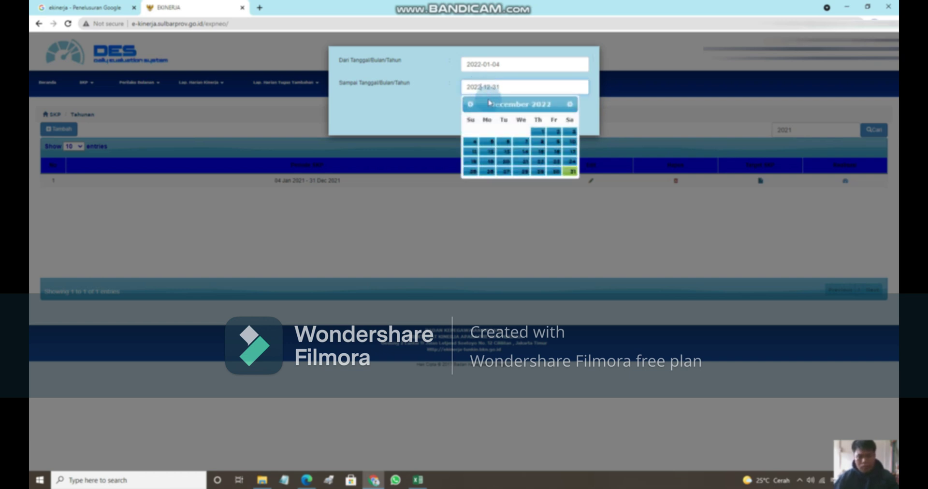
click(589, 121)
click(469, 111)
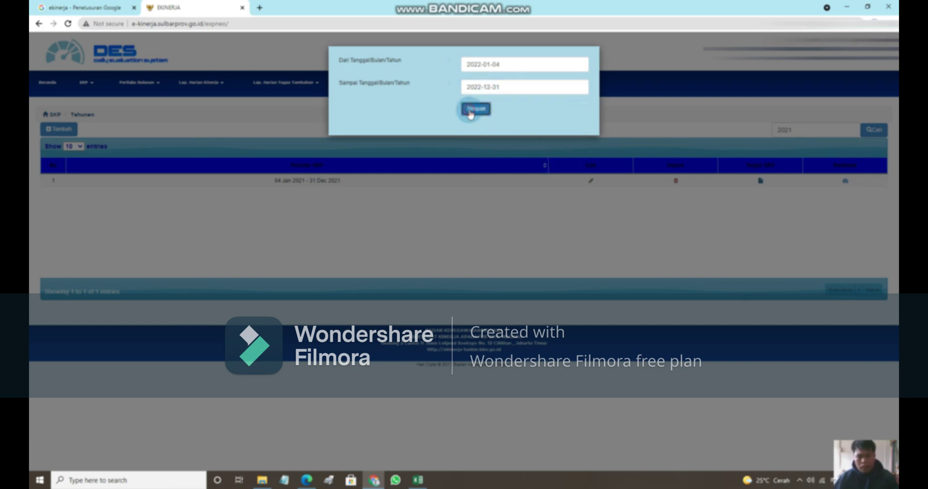
click(542, 76)
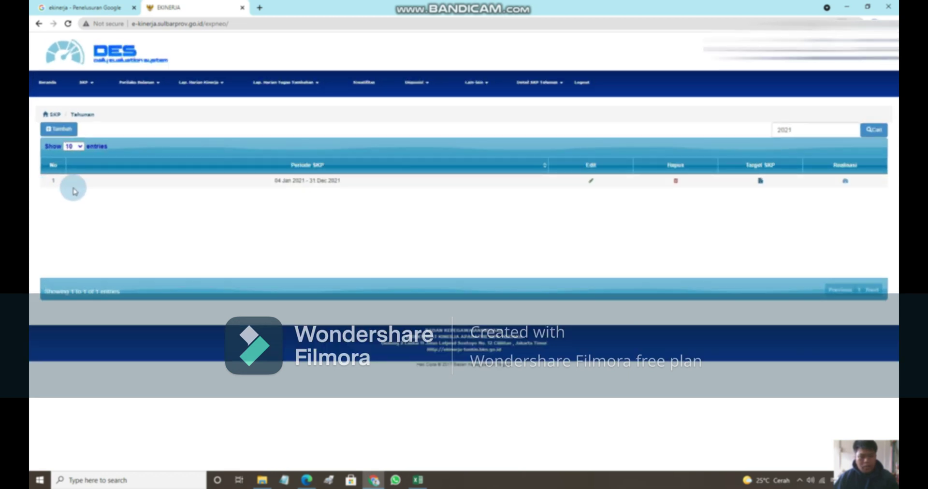
- Reload the application and open the annual targets of the 04 Jan 2021 - 31 Dec 2021 SKP period
right_click(430, 238)
click(456, 263)
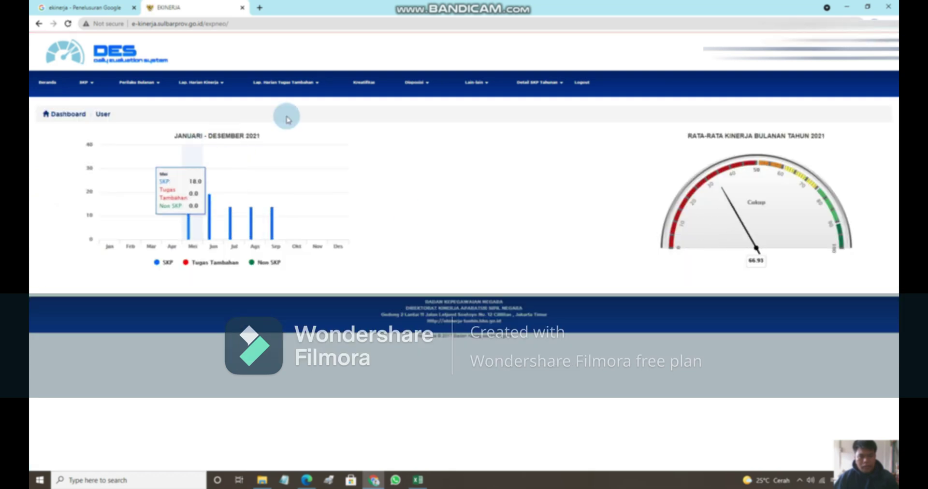
click(86, 82)
click(98, 101)
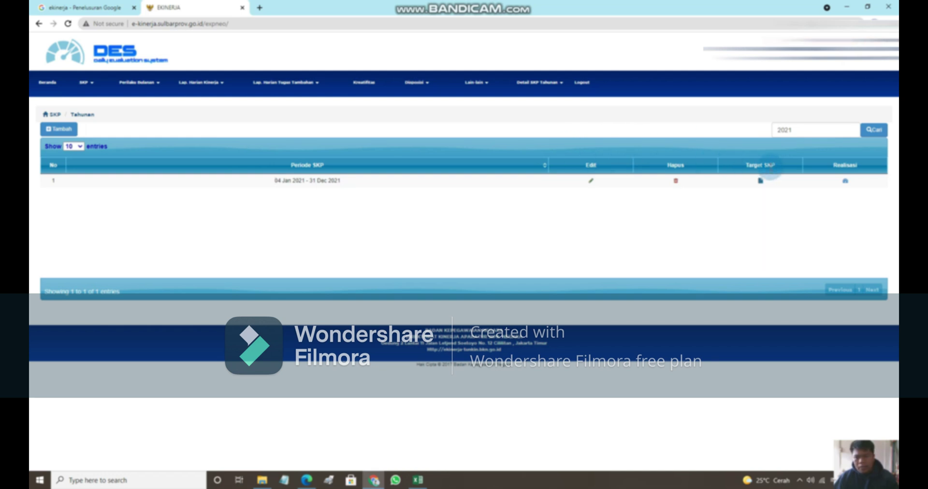
click(761, 181)
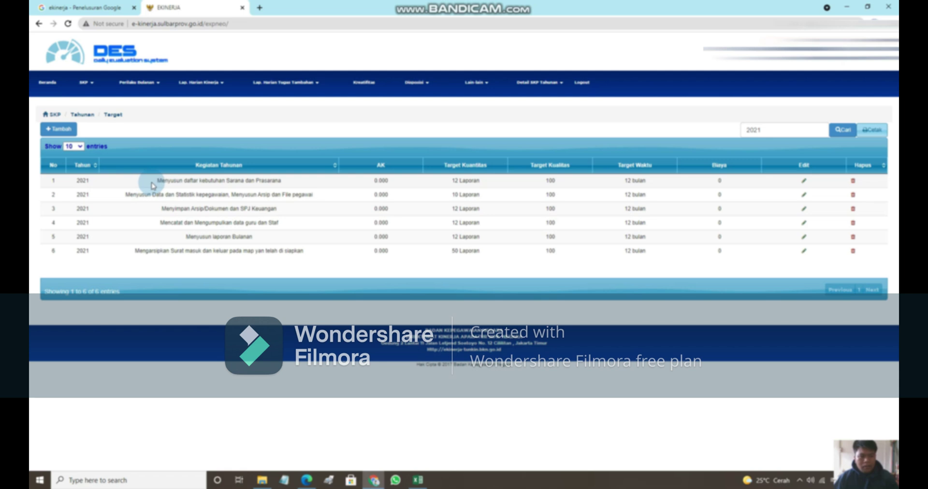
- Open the monthly SKP targets and realisation list and add an entry for year 2021, month 10
click(92, 86)
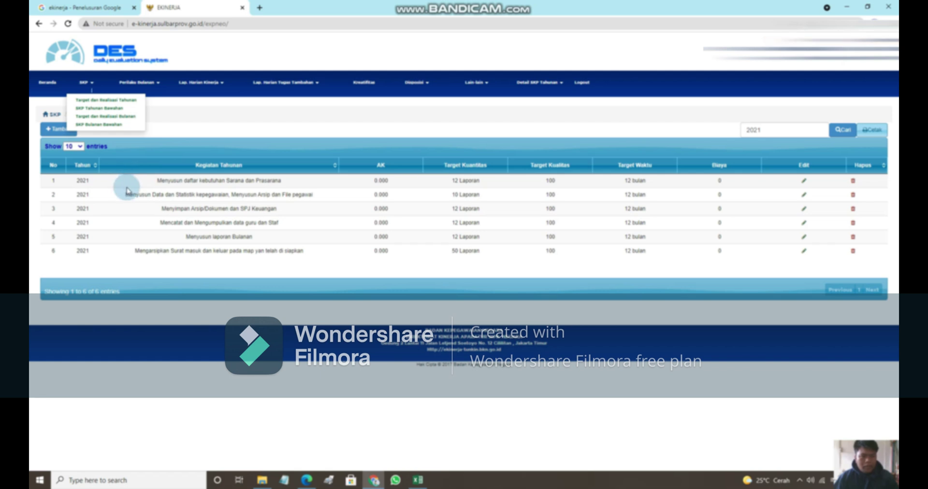
click(127, 117)
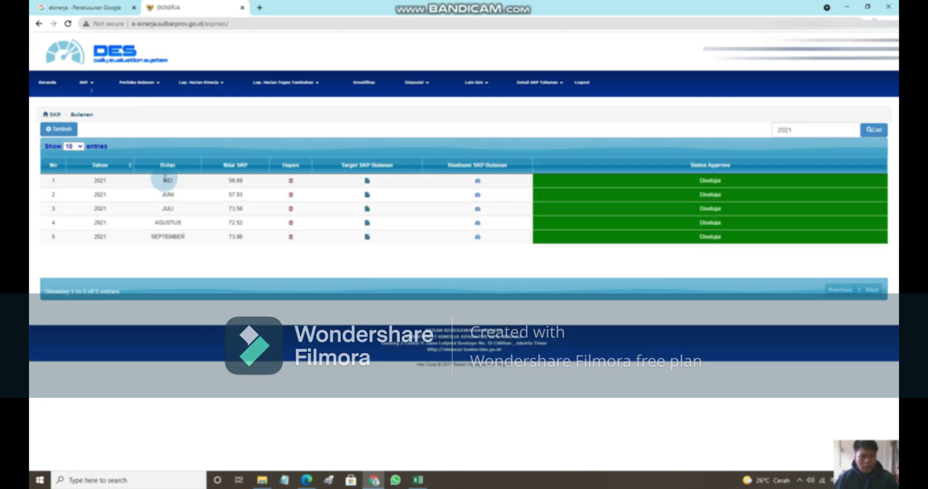
mouse_move(164, 179)
mouse_down()
mouse_move(207, 214)
mouse_move(209, 236)
mouse_move(175, 187)
mouse_up()
click(173, 196)
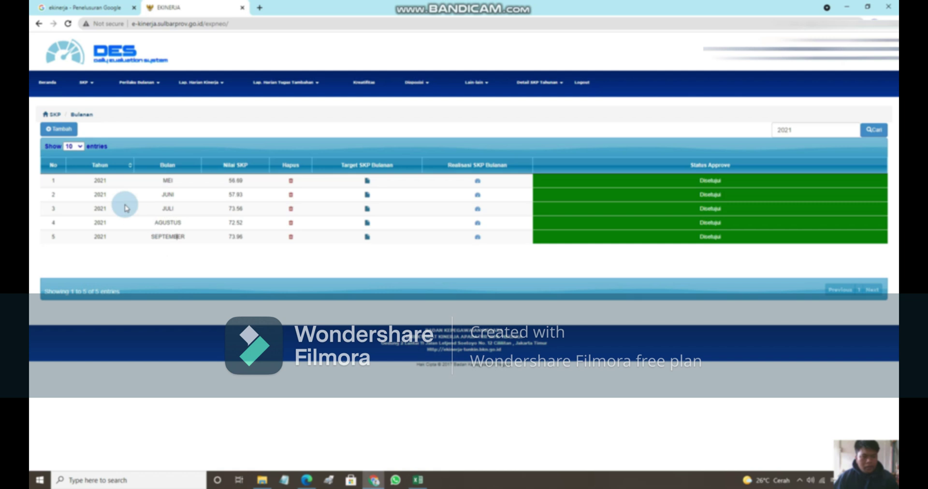
click(61, 129)
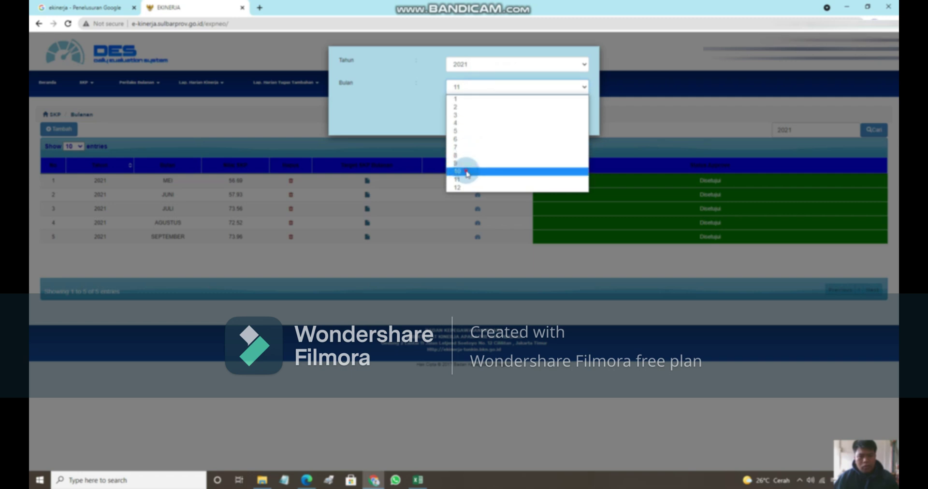
click(466, 170)
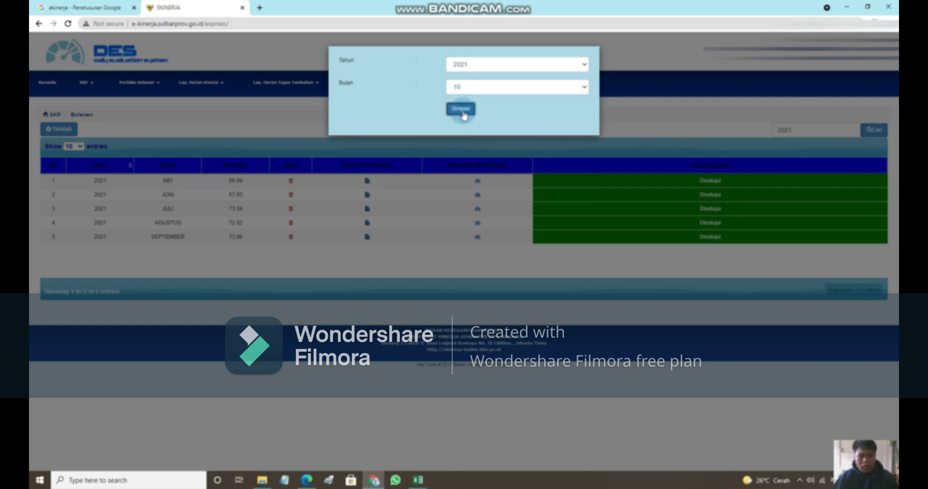
click(461, 110)
click(540, 74)
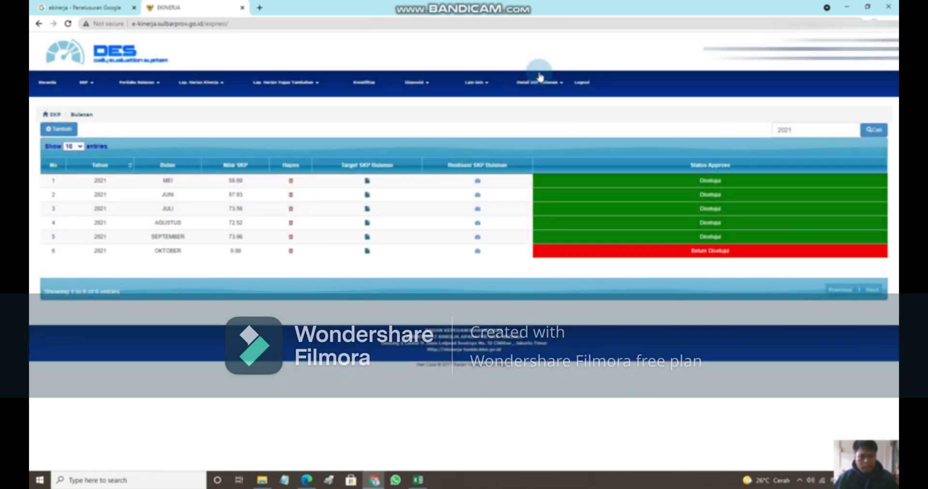
- Start an October 2021 target for "Menyusun daftar kebutuhan Sarana dan Prasarana" with a quantity of 50 Laporan
click(366, 253)
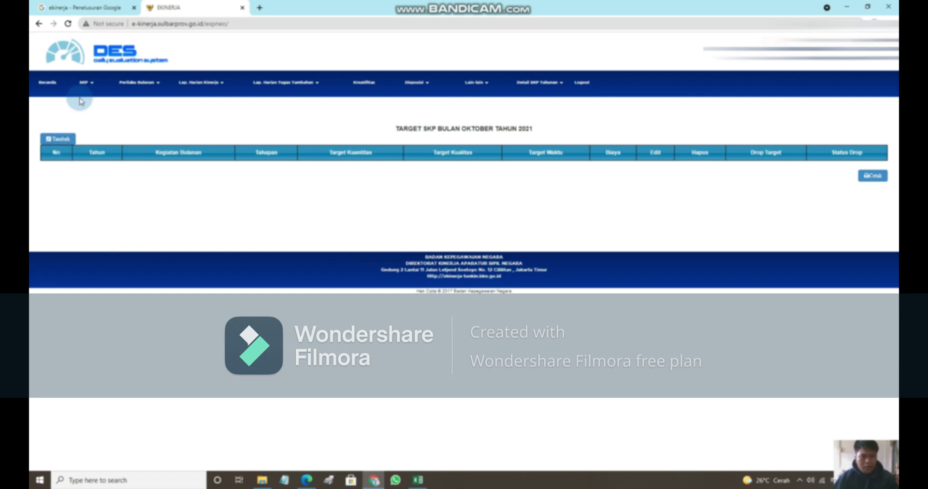
click(60, 141)
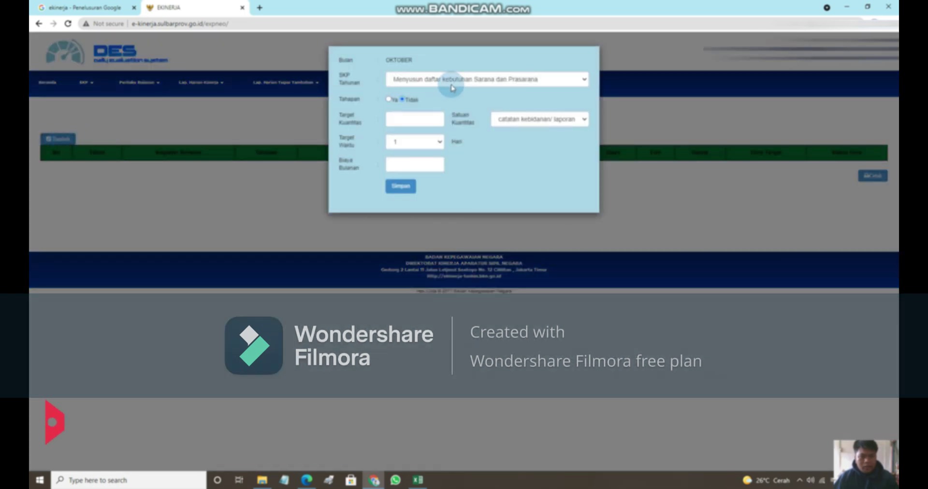
click(455, 81)
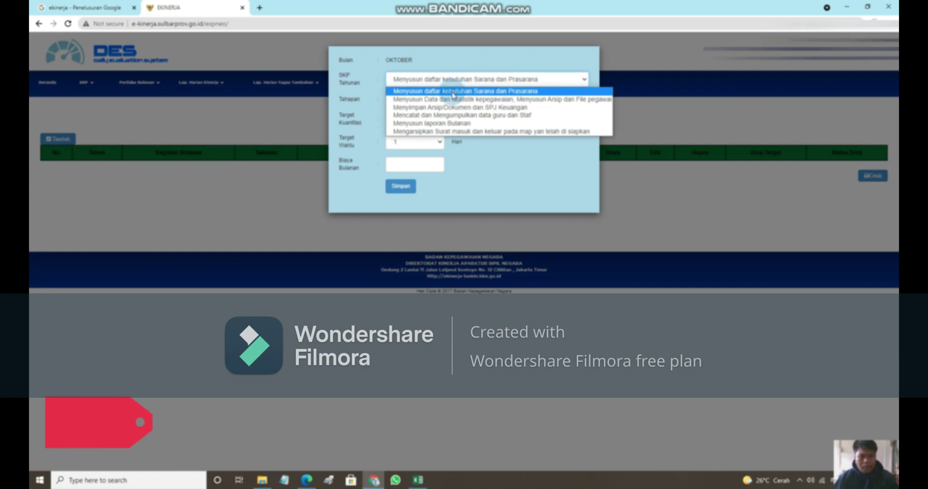
click(452, 92)
click(426, 116)
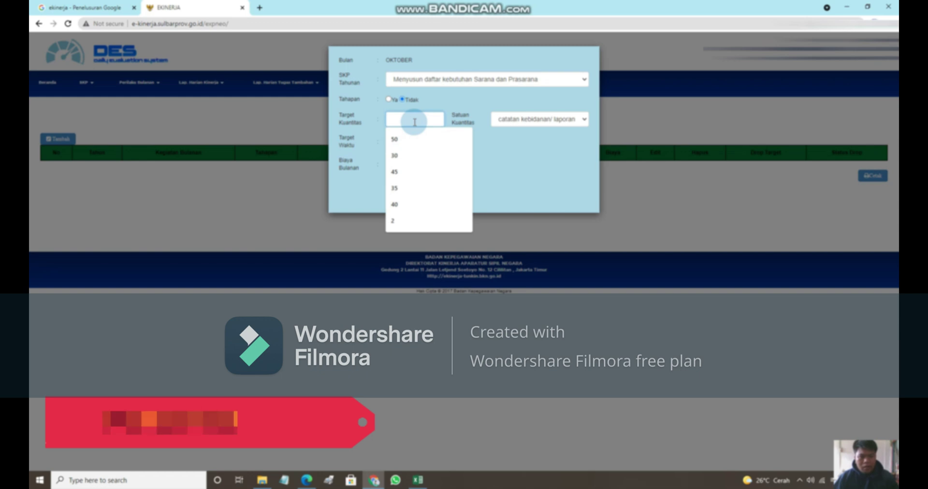
click(414, 139)
click(508, 120)
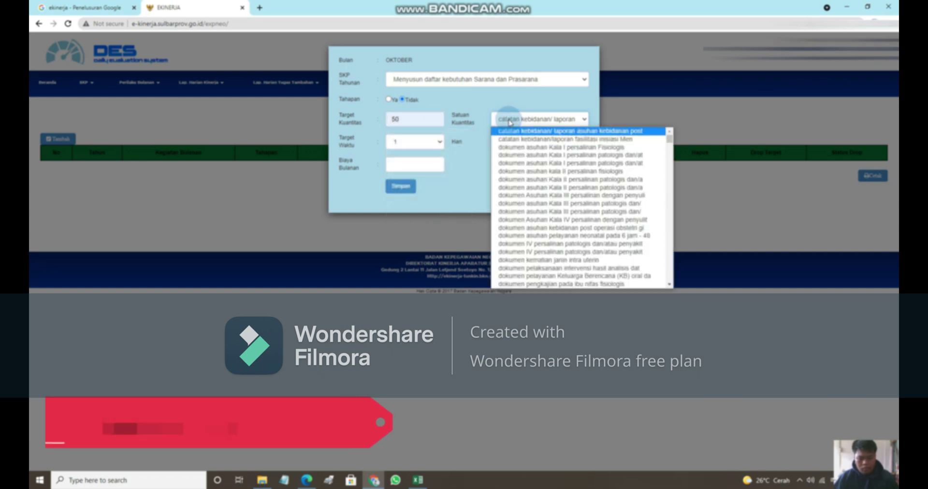
scroll(565, 183, down, 15)
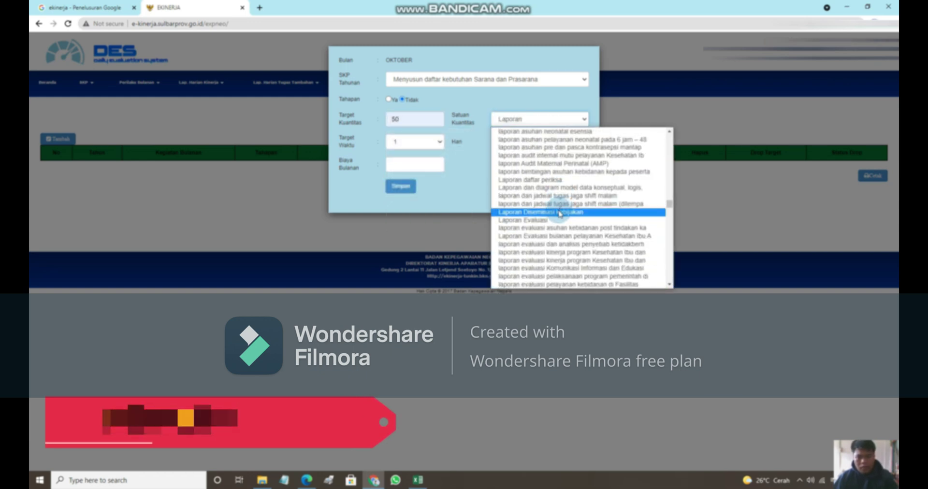
scroll(559, 213, up, 10)
click(530, 140)
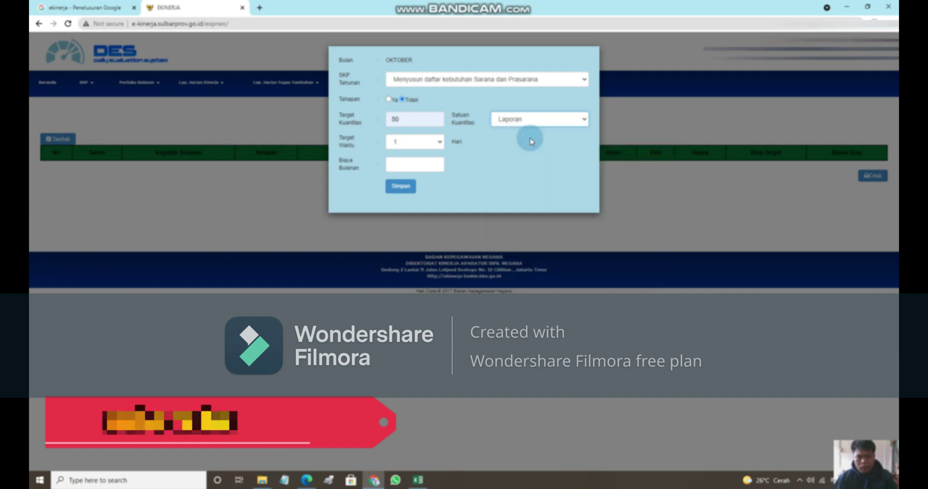
- Set the target time to 31 Hari and save the October target
click(414, 142)
drag(438, 163, 442, 246)
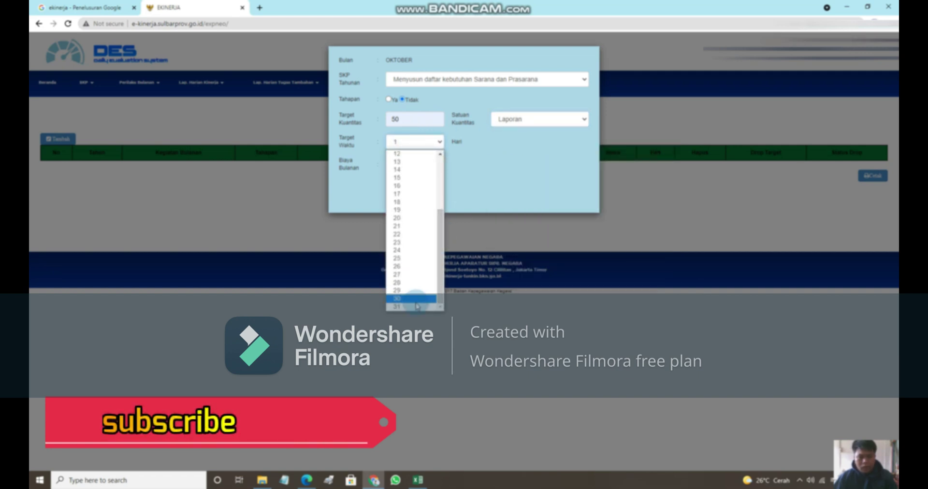
click(416, 307)
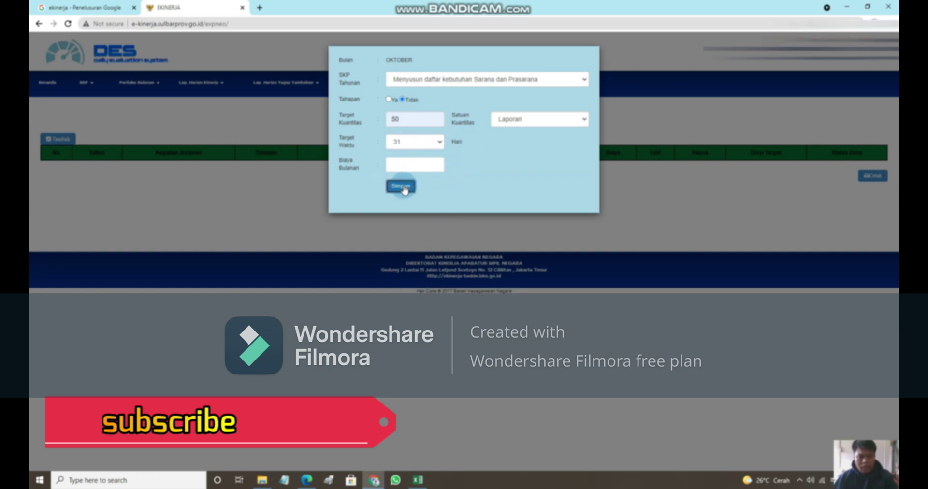
click(401, 187)
click(540, 75)
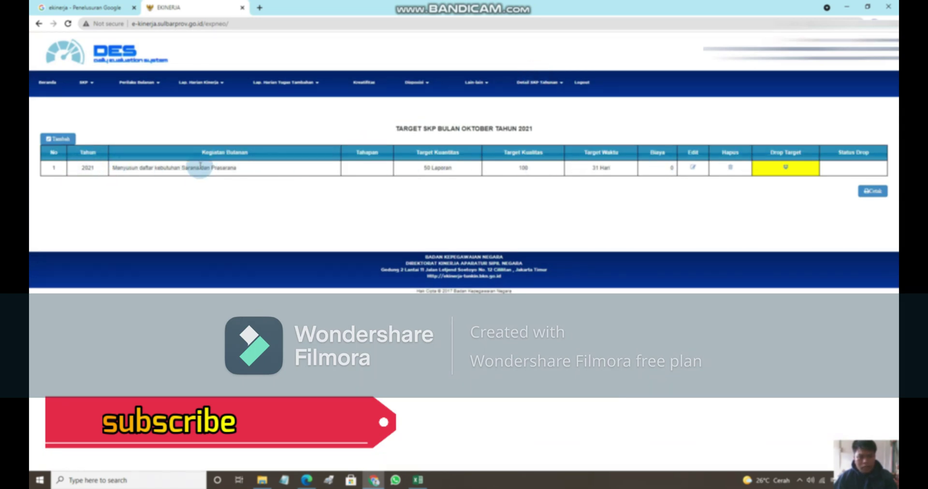
- Start an October 2021 target for "Menyusun Data dan Statistik kepegawaian, Menyusun Arsip dan File pegawai" with a quantity of 45 Laporan
click(74, 140)
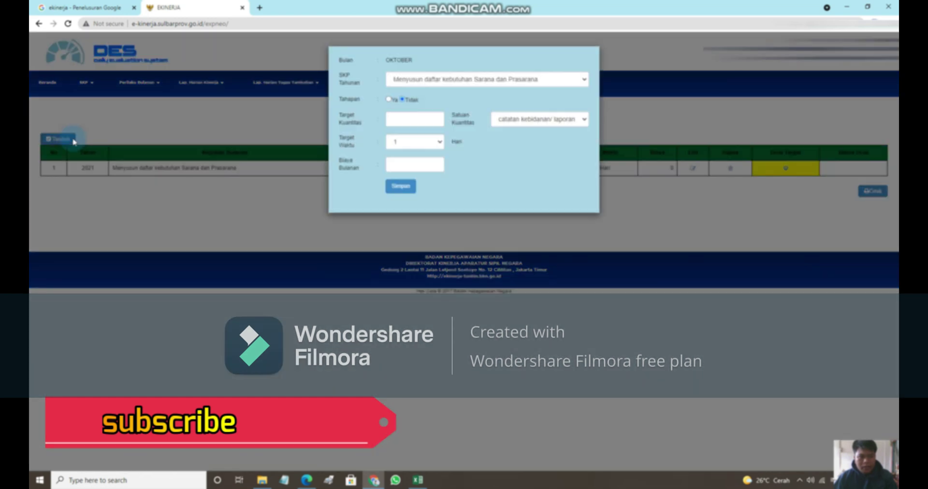
click(433, 82)
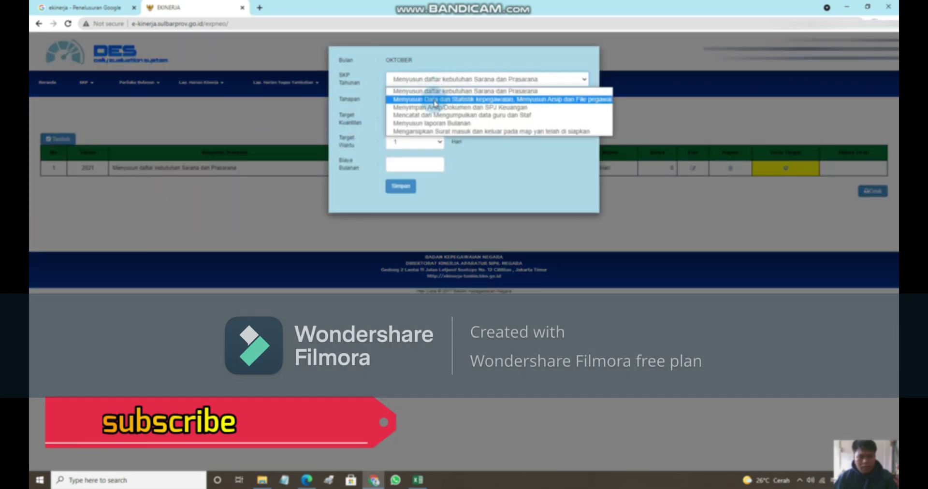
click(433, 99)
click(404, 119)
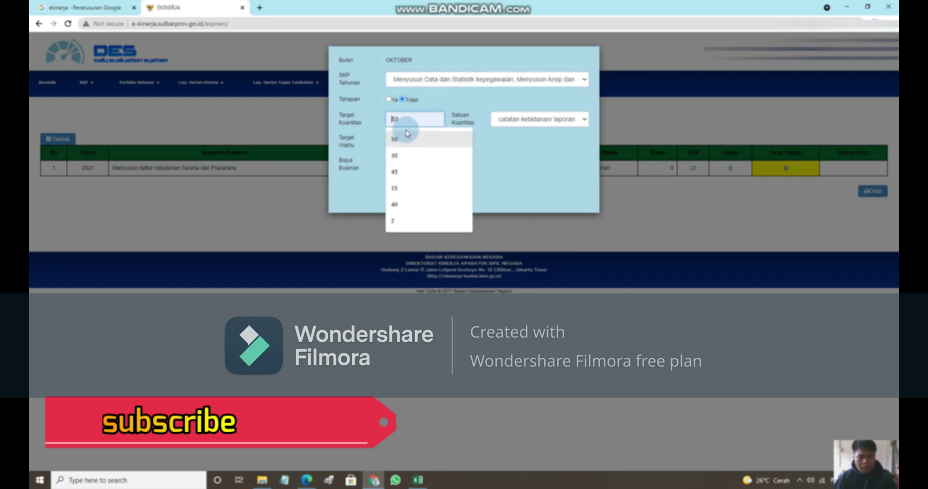
click(402, 172)
click(526, 119)
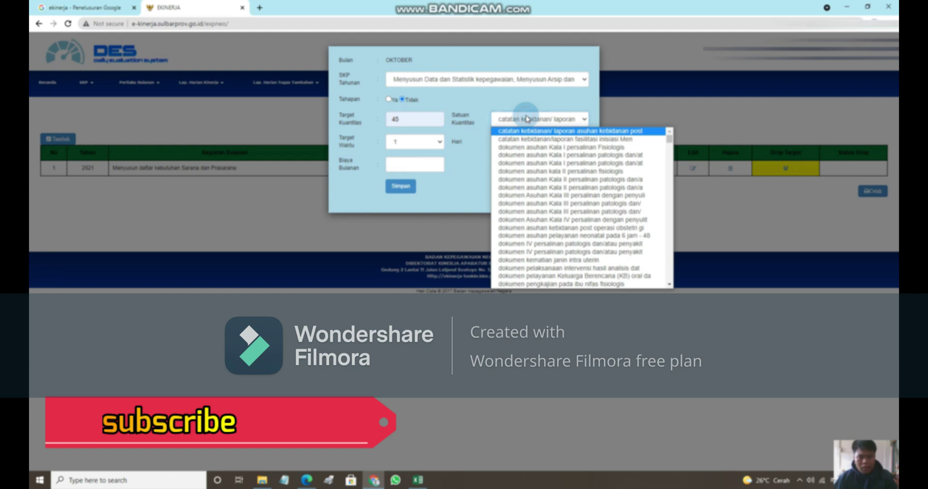
scroll(553, 203, down, 12)
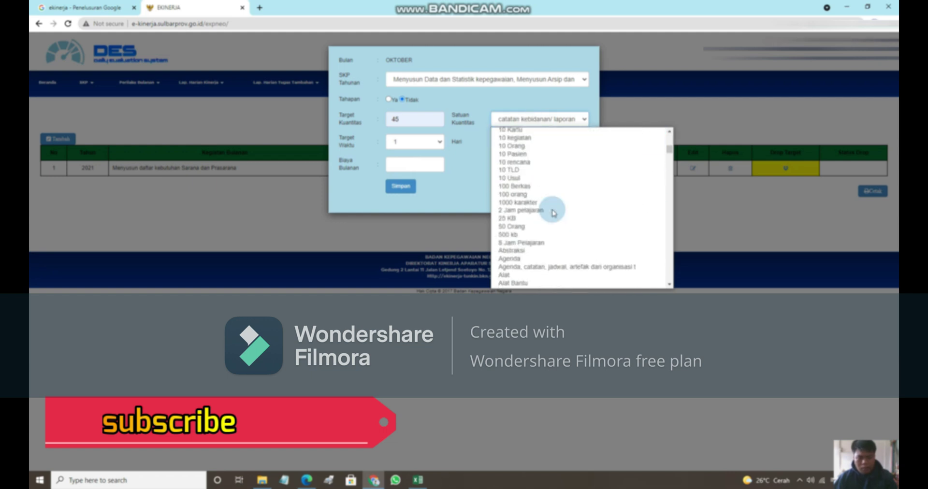
key(l)
scroll(552, 212, down, 5)
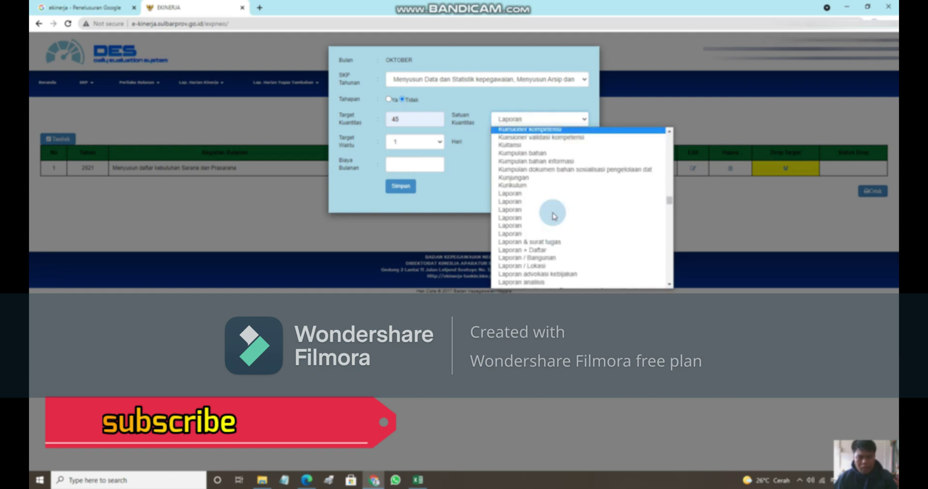
click(523, 209)
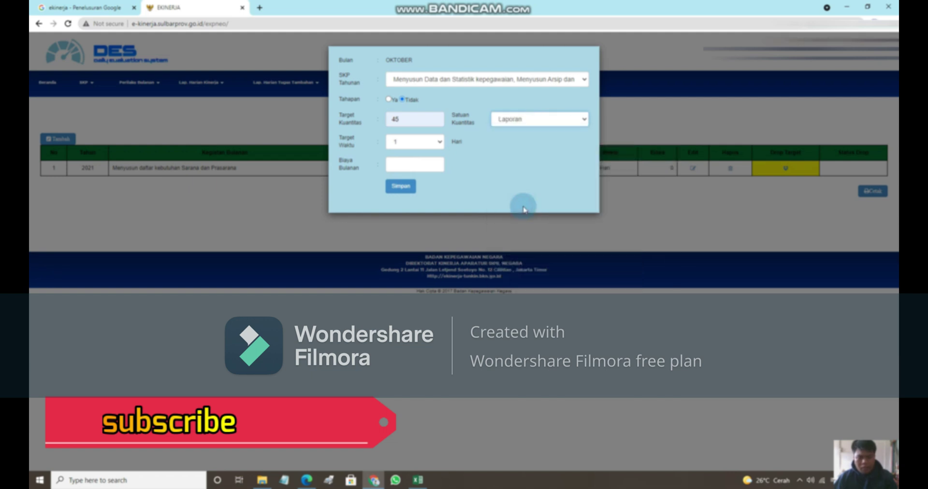
- Set the target time to 31 Hari and save the personnel data and statistics target
click(425, 149)
drag(439, 166, 441, 235)
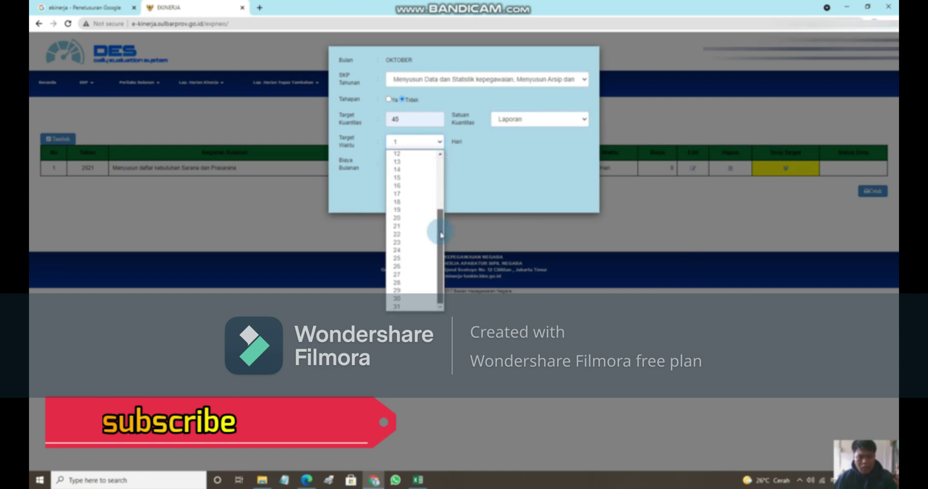
click(417, 306)
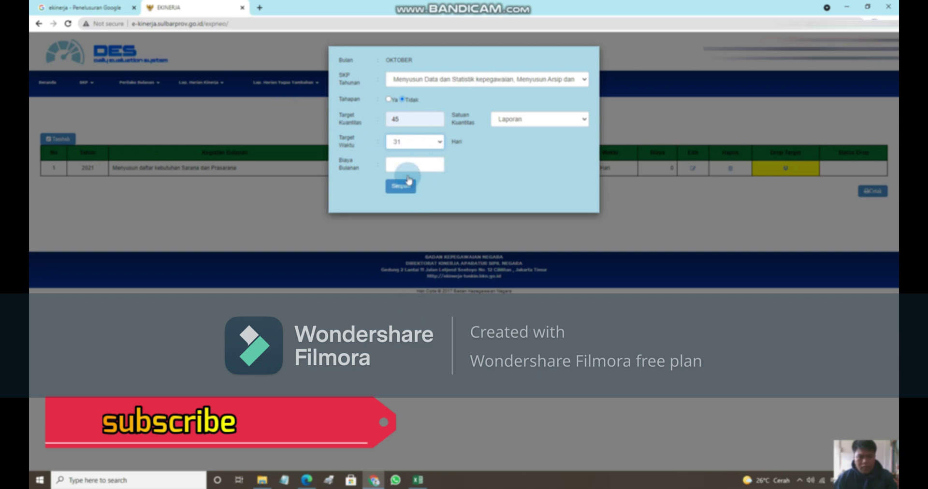
click(407, 188)
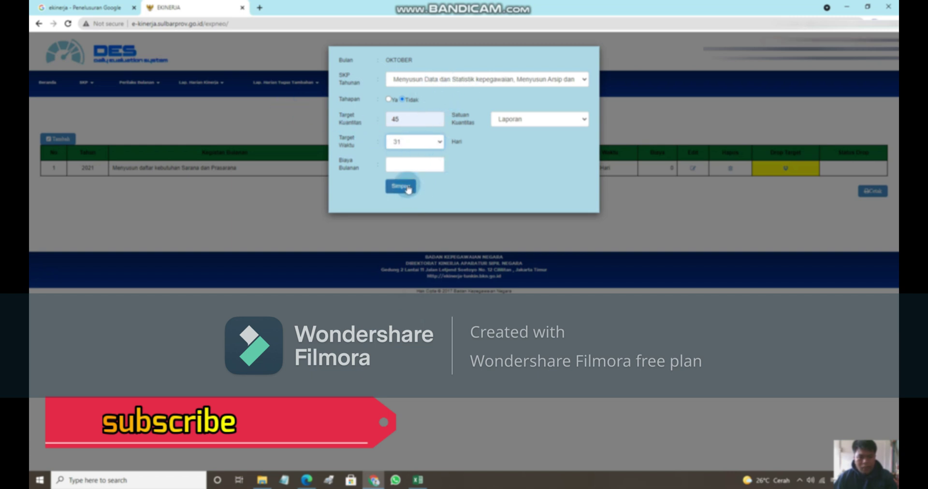
click(543, 75)
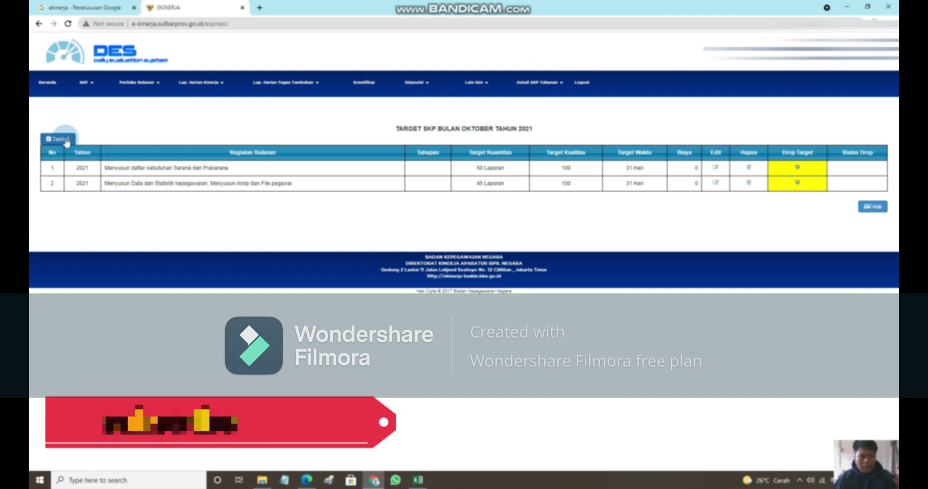
- Start an October 2021 target for "Menyimpan Arsip/Dokumen dan SPJ Keuangan" with a quantity of 30 Laporan
click(67, 141)
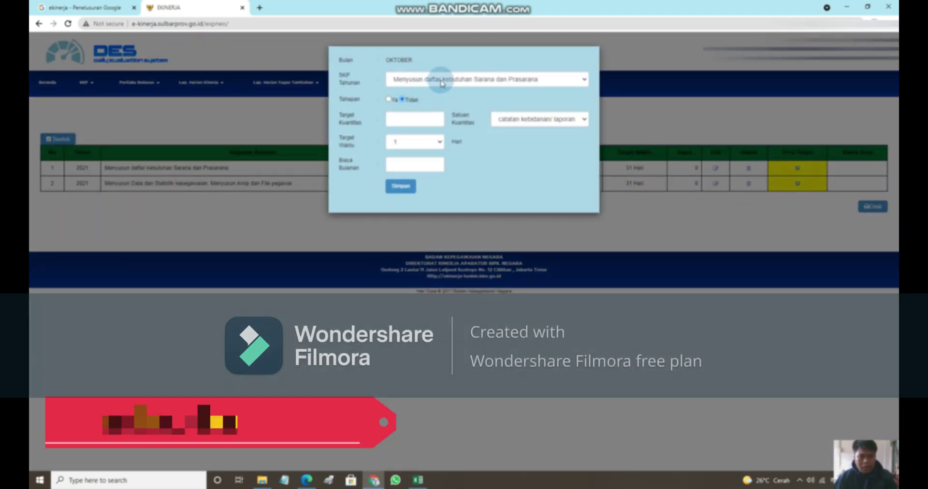
click(441, 80)
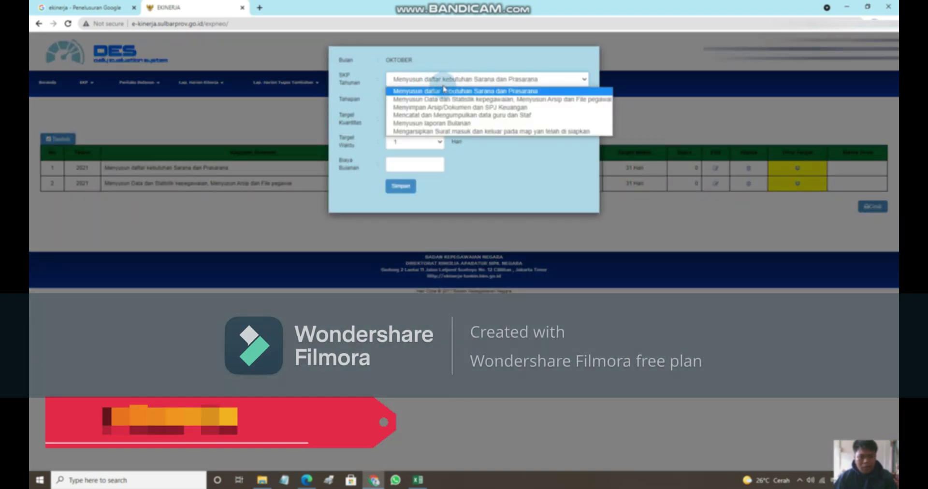
click(445, 108)
click(414, 119)
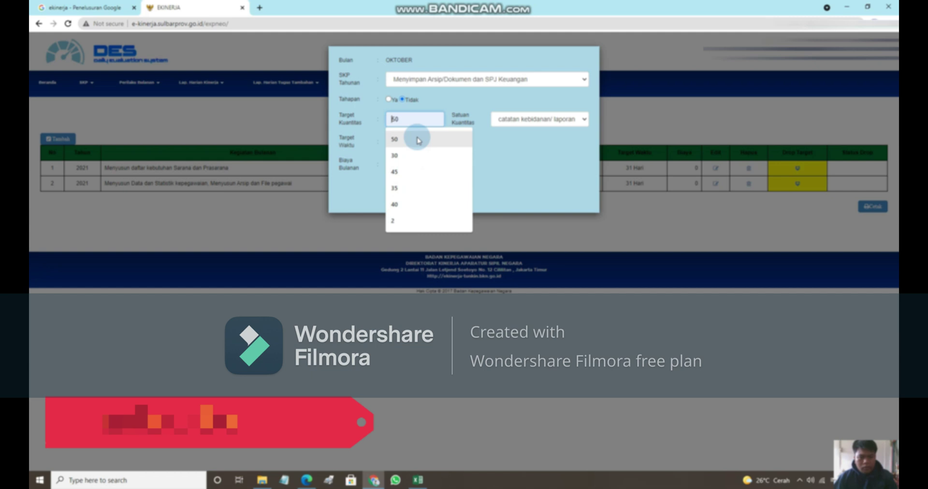
click(420, 155)
click(512, 119)
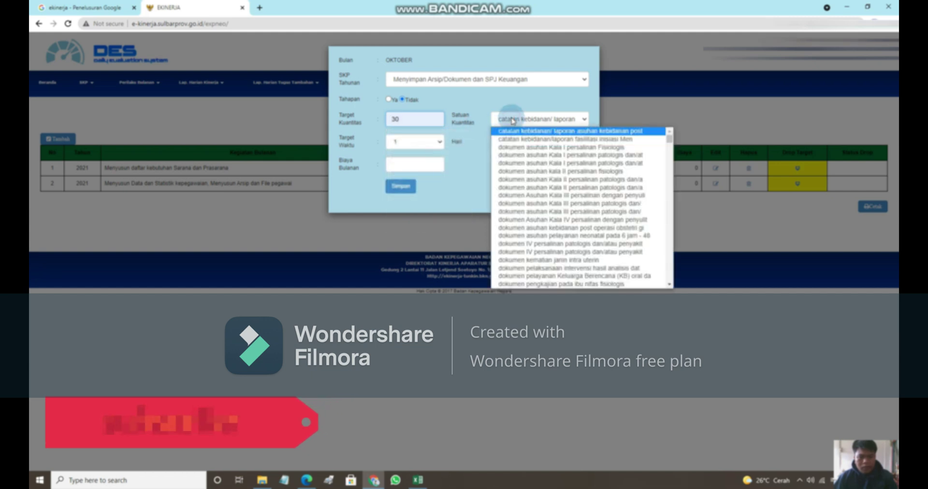
text(laporan)
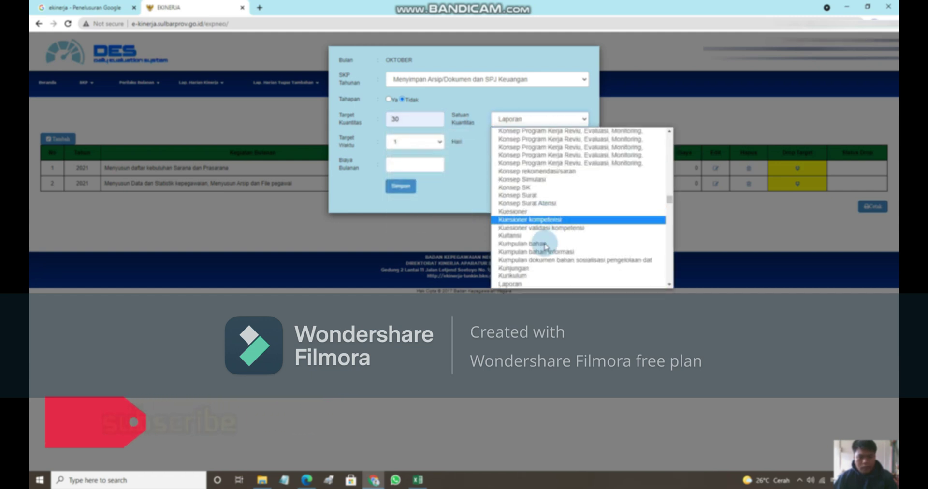
scroll(547, 235, down, 3)
click(539, 209)
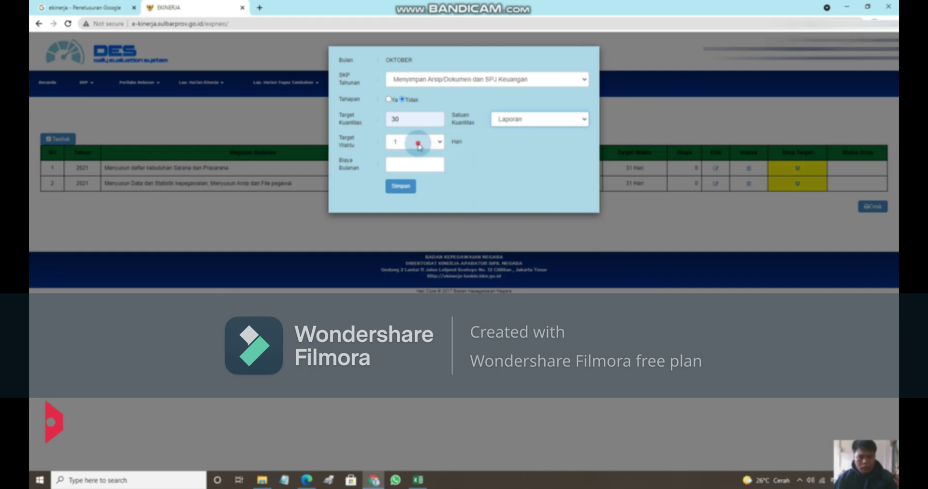
- Set the target time to 31 Hari and save the "Menyimpan Arsip/Dokumen dan SPJ Keuangan" target
click(418, 147)
drag(441, 185, 435, 262)
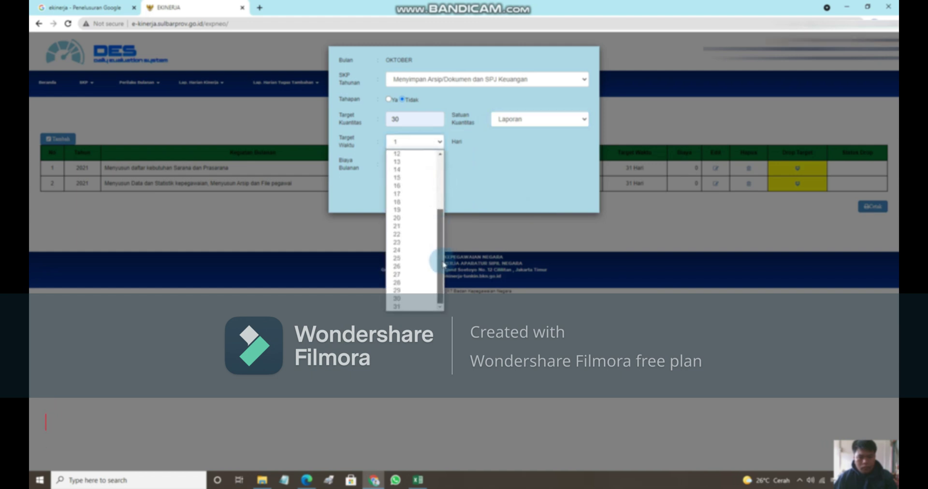
click(413, 308)
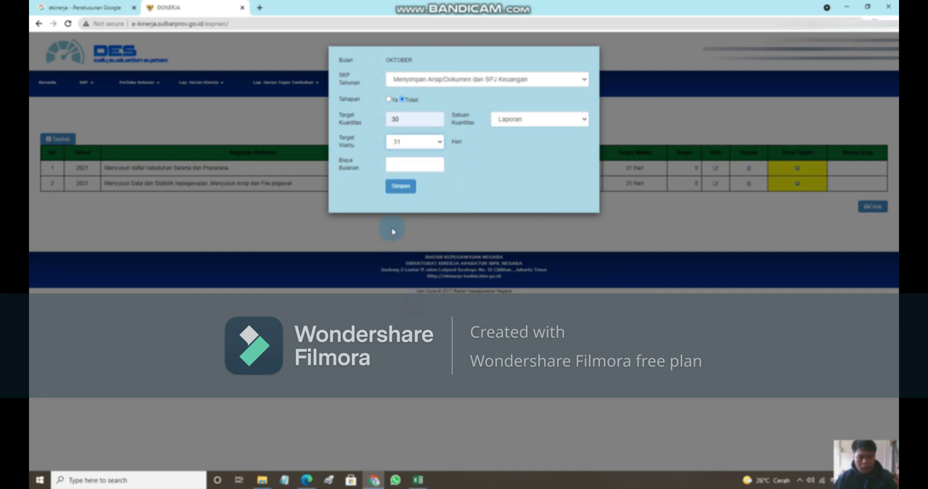
click(401, 187)
click(550, 73)
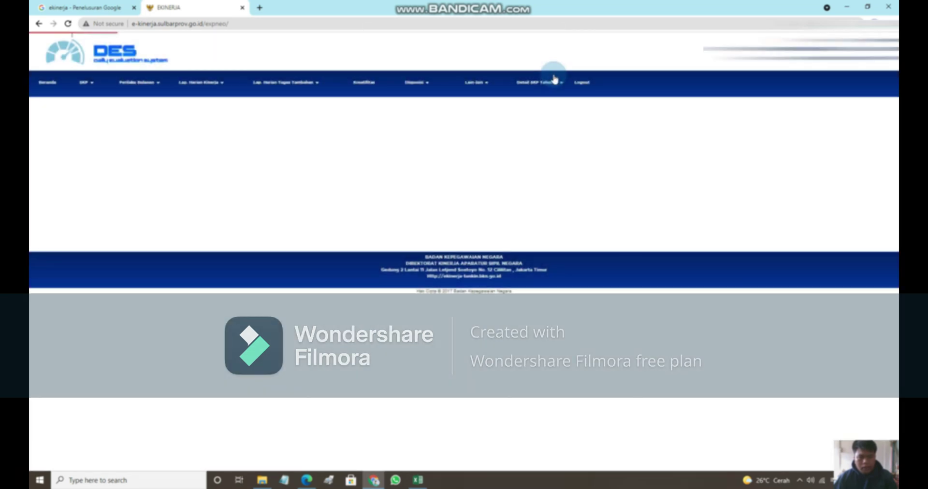
- Start an October 2021 target for "Mencatat dan Mengumpulkan data guru dan Staf" with a quantity of 50
click(91, 85)
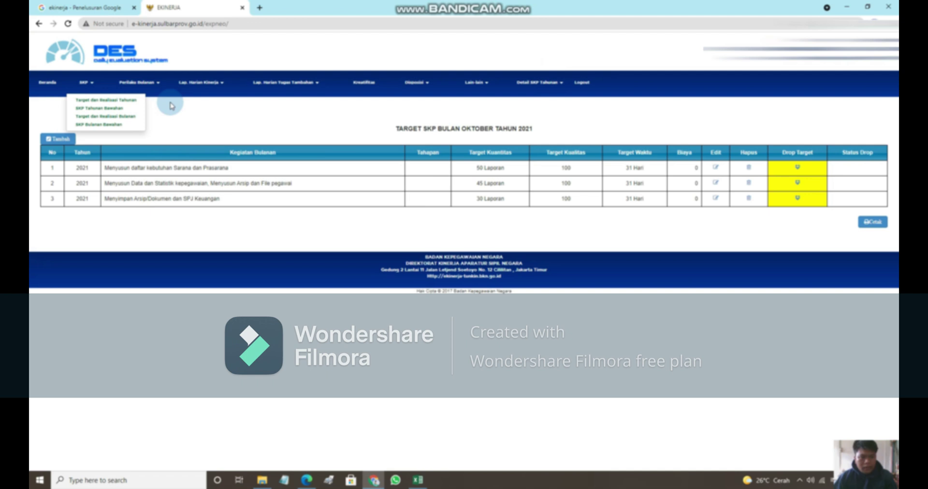
click(67, 141)
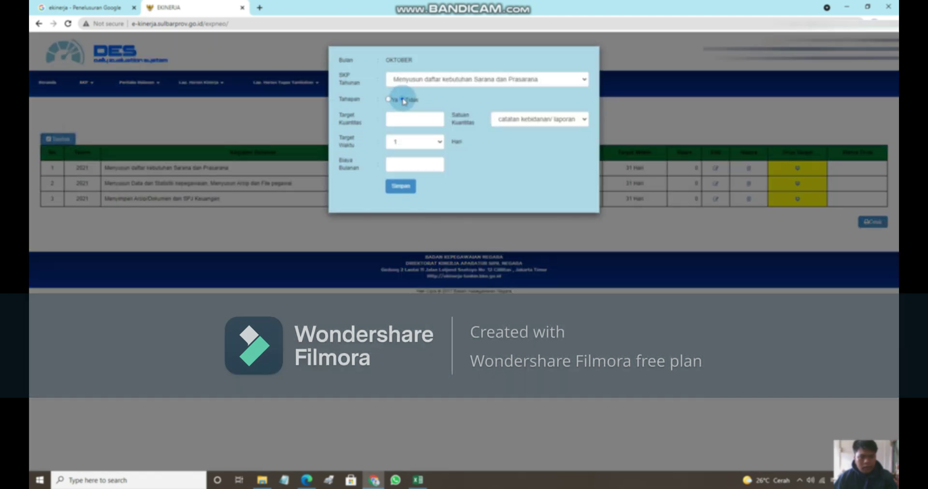
click(431, 79)
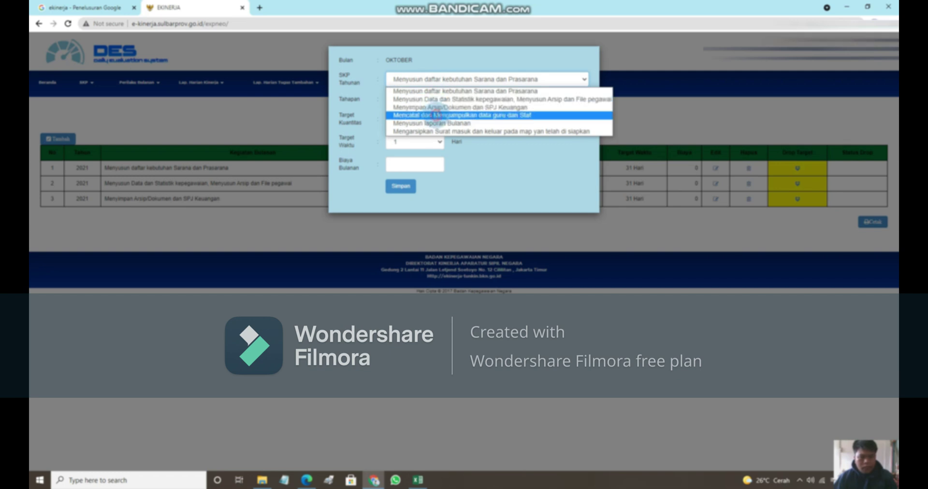
click(435, 116)
click(414, 119)
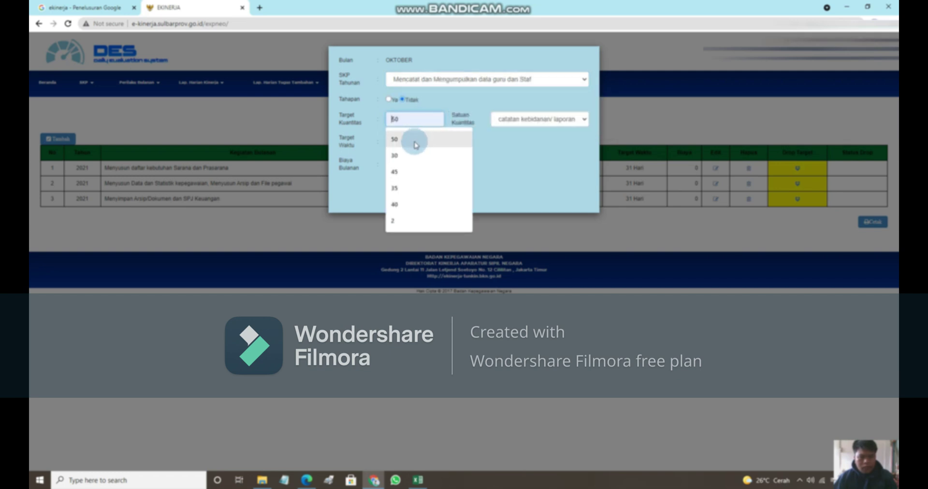
click(415, 140)
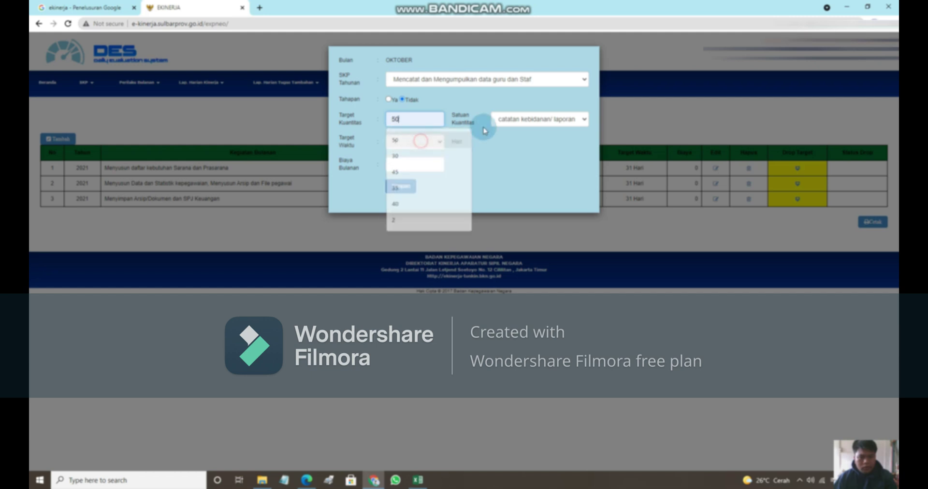
- Set the quantity unit of the teacher and staff data target to Laporan
click(520, 119)
scroll(529, 203, up, 10)
scroll(532, 203, down, 15)
scroll(522, 164, up, 6)
scroll(525, 221, up, 4)
scroll(526, 222, down, 8)
scroll(526, 222, down, 3)
scroll(524, 203, up, 3)
click(522, 153)
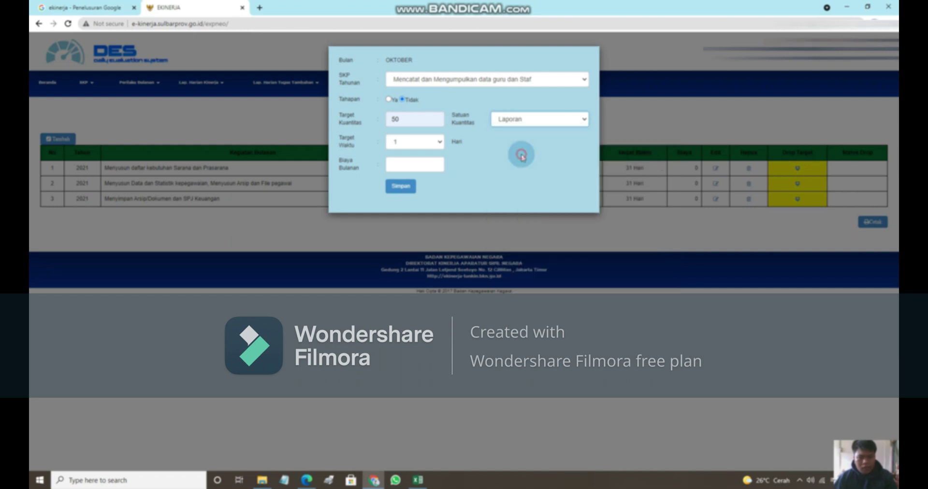
- Set the target time to 31 Hari and save the "Mencatat dan Mengumpulkan data guru dan Staf" target
click(420, 146)
drag(441, 155, 405, 307)
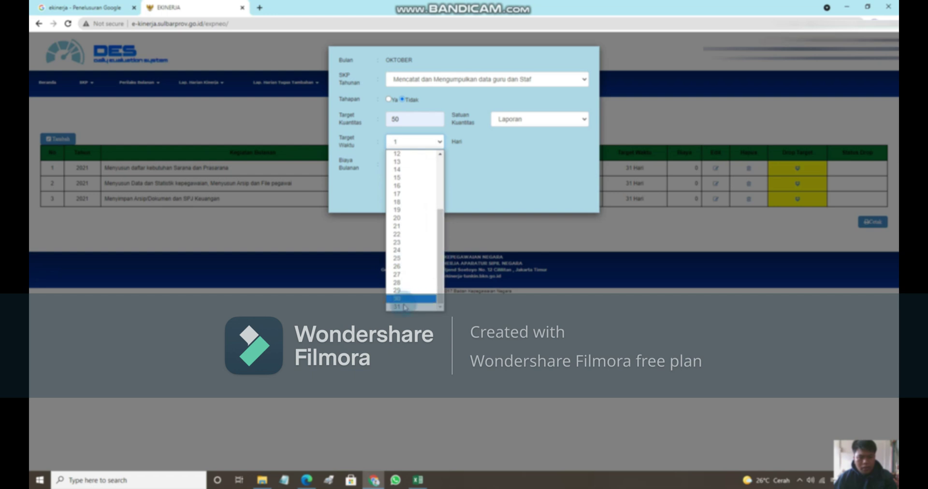
click(403, 307)
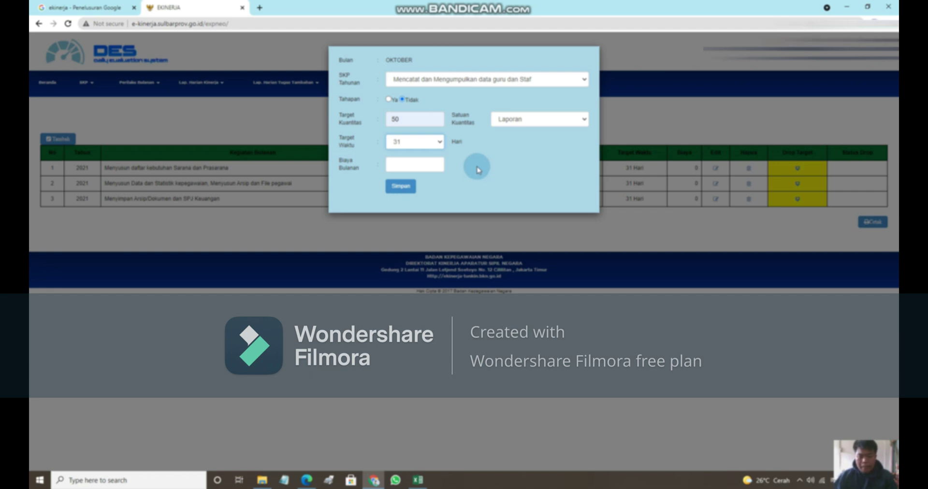
click(405, 192)
click(543, 74)
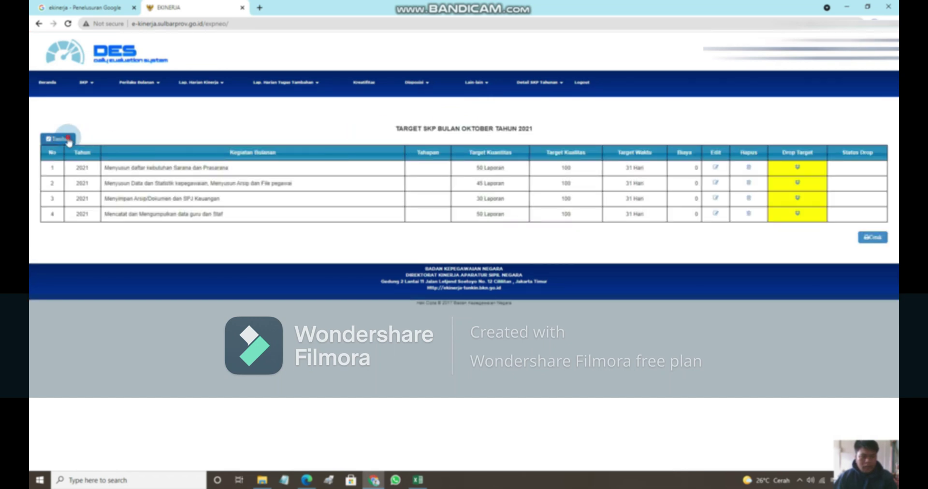
- Start an October 2021 target for "Menyusun laporan Bulanan" with a quantity of 50
click(68, 139)
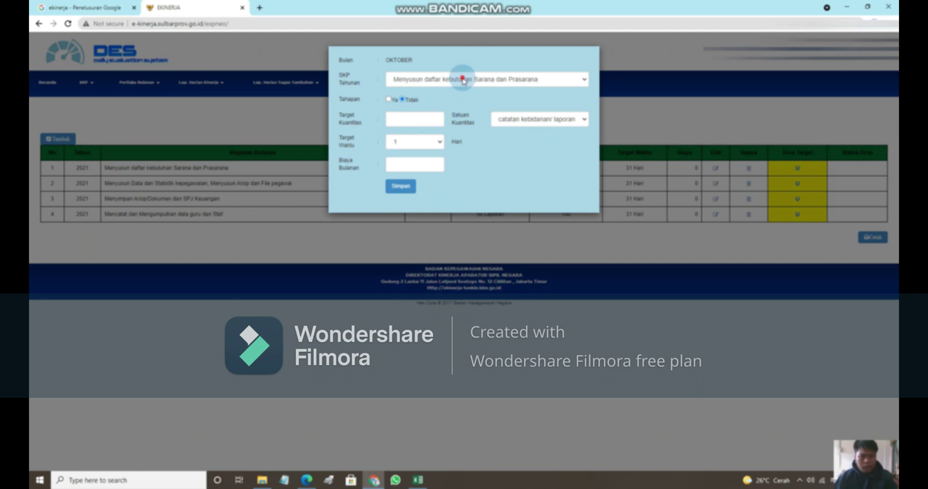
click(463, 78)
click(441, 123)
click(418, 123)
click(419, 138)
- Set the quantity unit of the "Menyusun laporan Bulanan" target to Laporan
click(502, 121)
key(l)
scroll(535, 211, down, 5)
key(l)
scroll(535, 223, down, 12)
scroll(536, 225, down, 15)
scroll(535, 227, down, 10)
scroll(533, 228, down, 10)
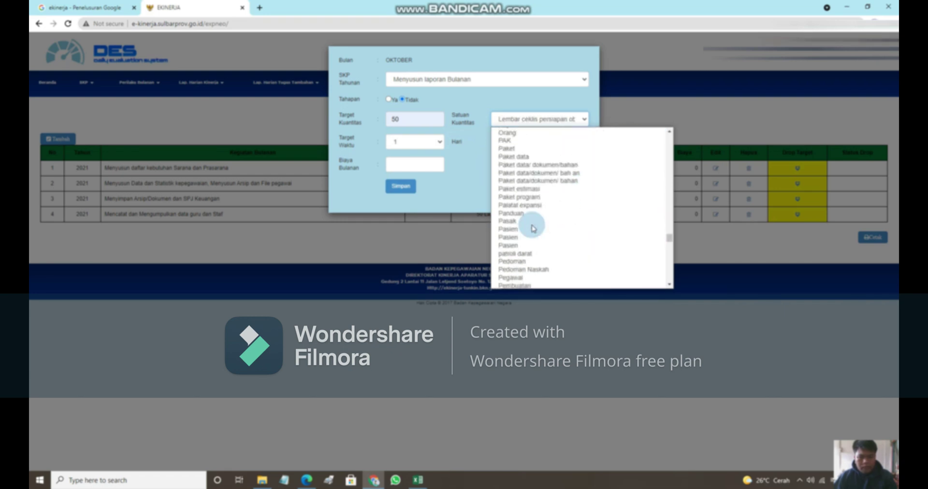
scroll(532, 228, up, 20)
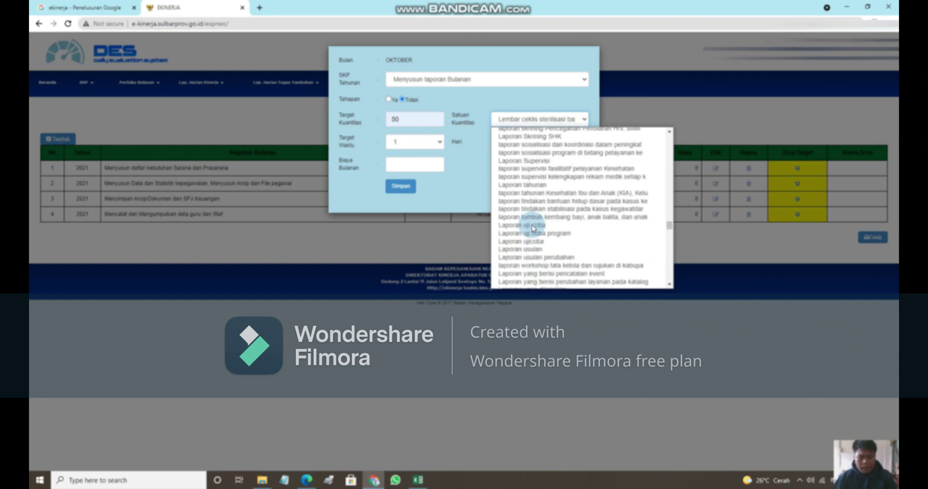
scroll(533, 228, down, 8)
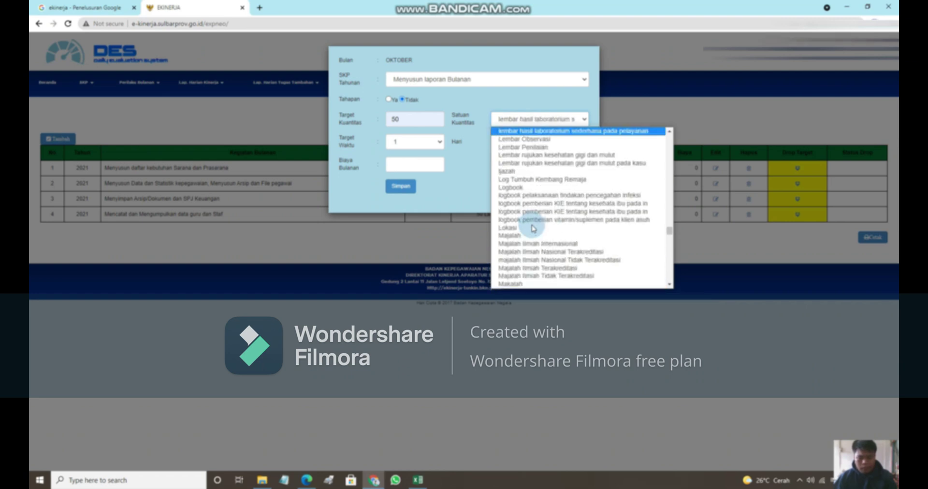
scroll(533, 228, up, 15)
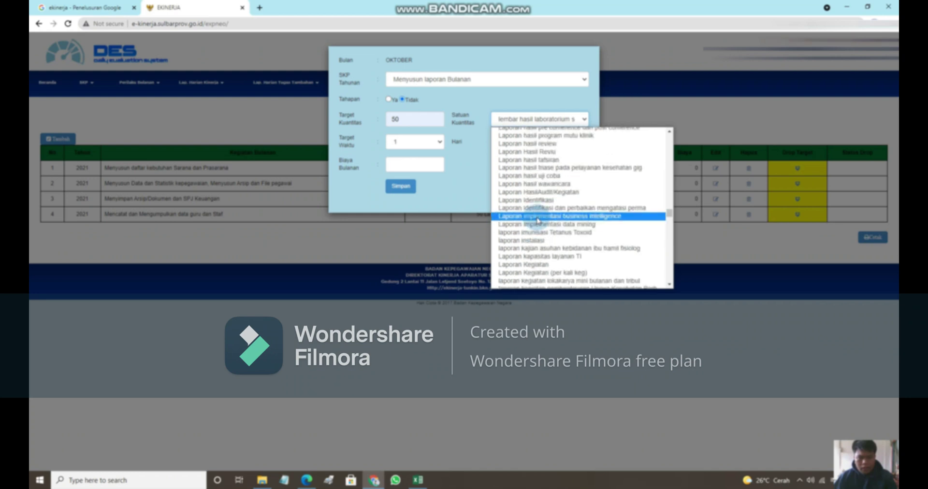
scroll(551, 205, up, 15)
text(lap)
scroll(551, 205, down, 4)
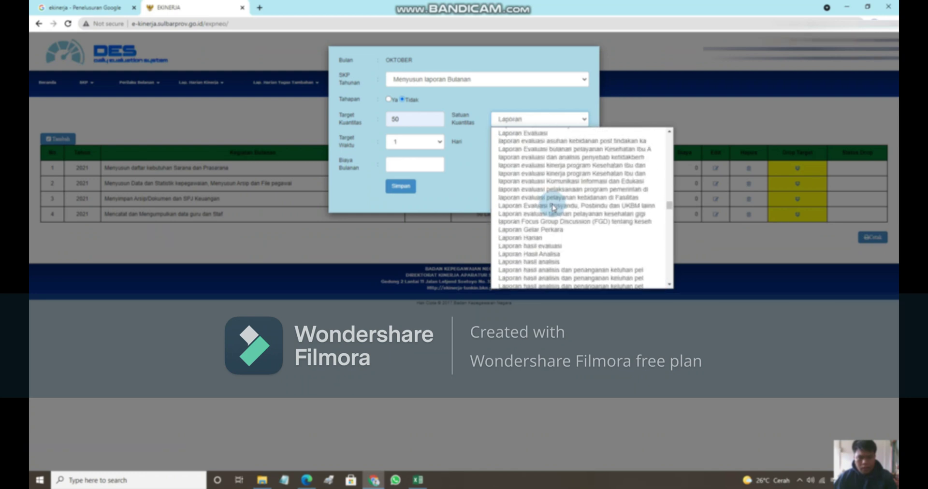
scroll(551, 207, up, 10)
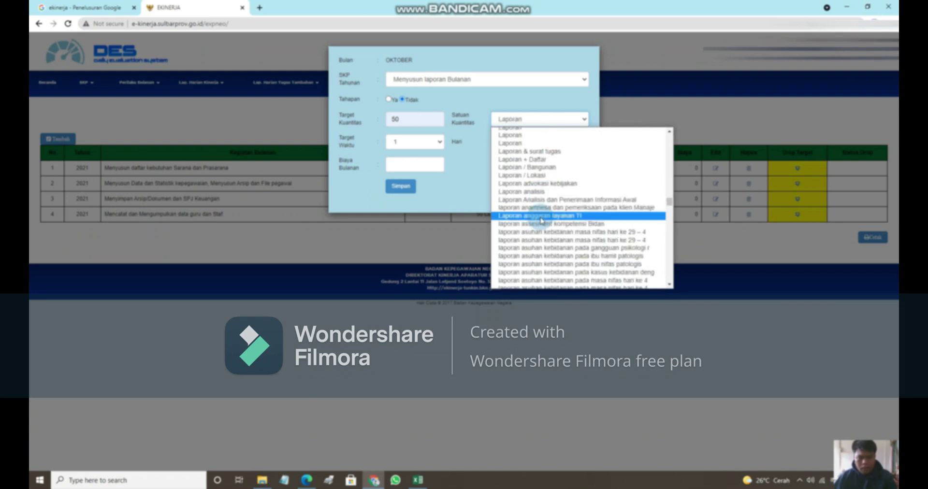
click(521, 136)
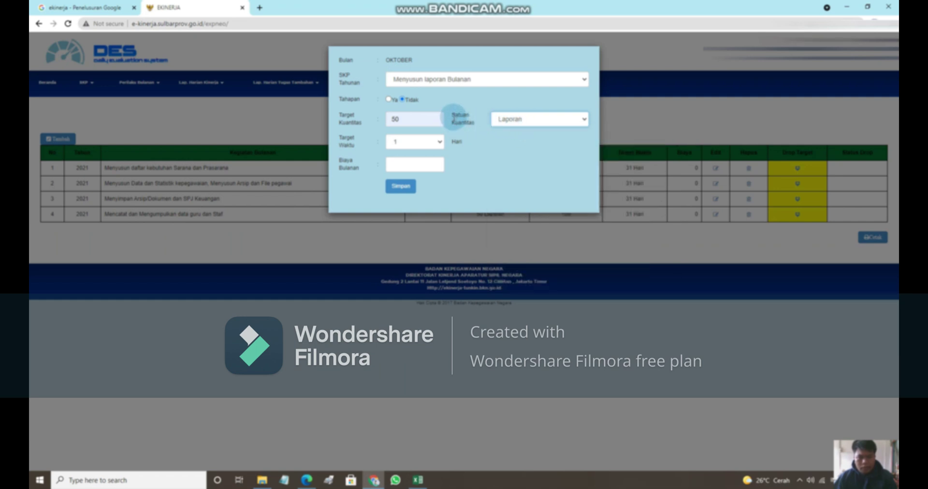
- Set the target time to 31 Hari and save the "Menyusun laporan Bulanan" target
click(429, 141)
scroll(433, 222, down, 3)
click(405, 307)
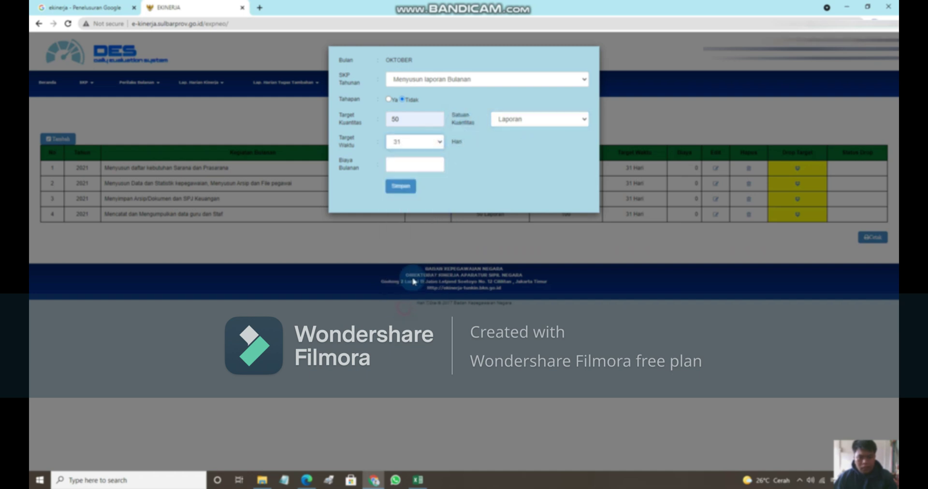
click(407, 189)
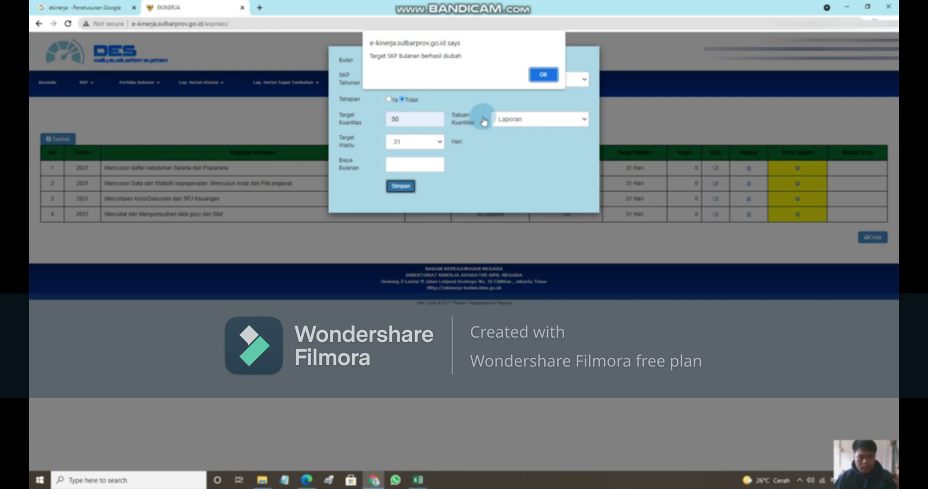
click(547, 75)
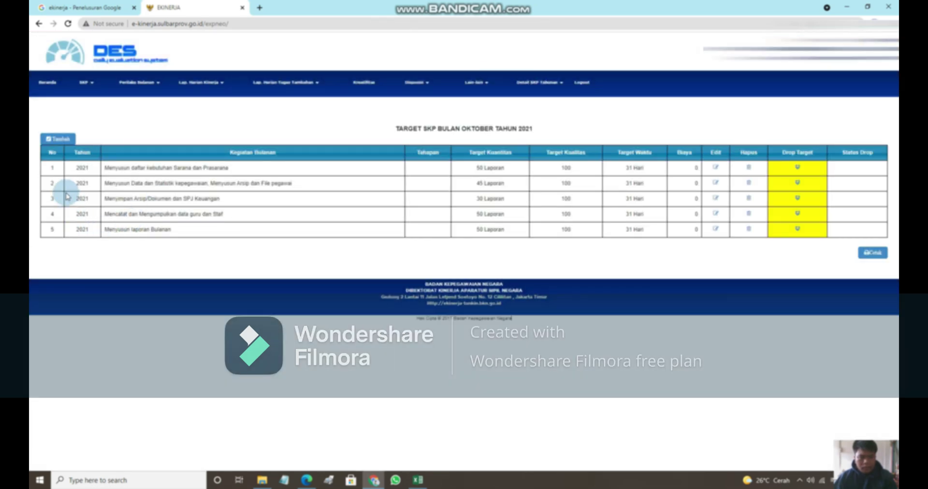
- Start an October 2021 target for "Mengarsipkan Surat masuk dan keluar pada map yan telah di siapkan" with a quantity of 45
click(58, 140)
click(437, 78)
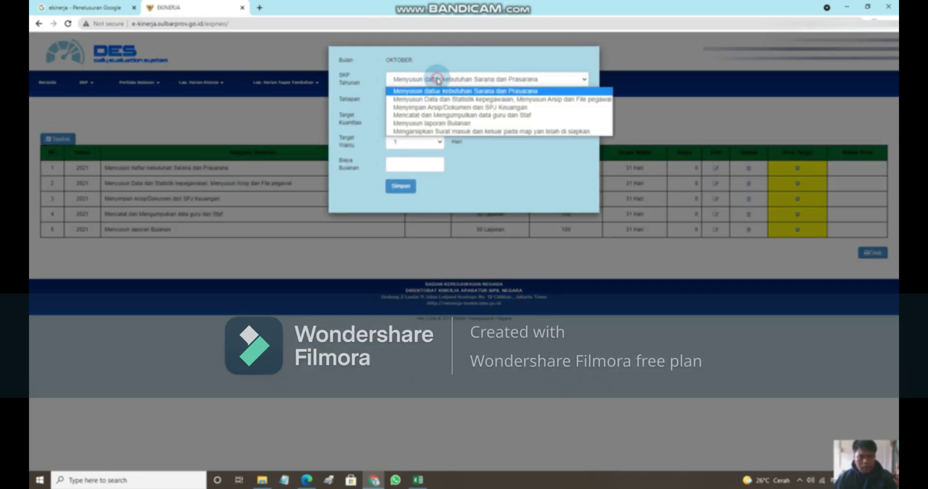
click(438, 131)
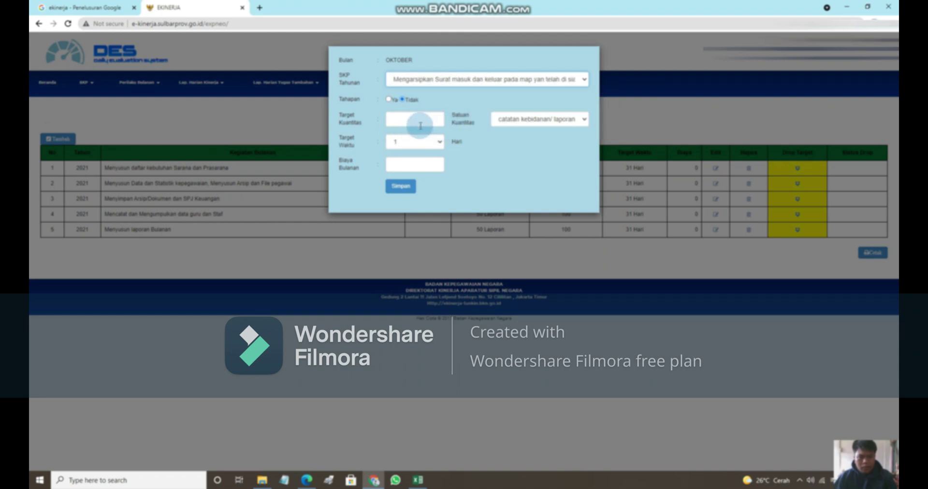
click(420, 118)
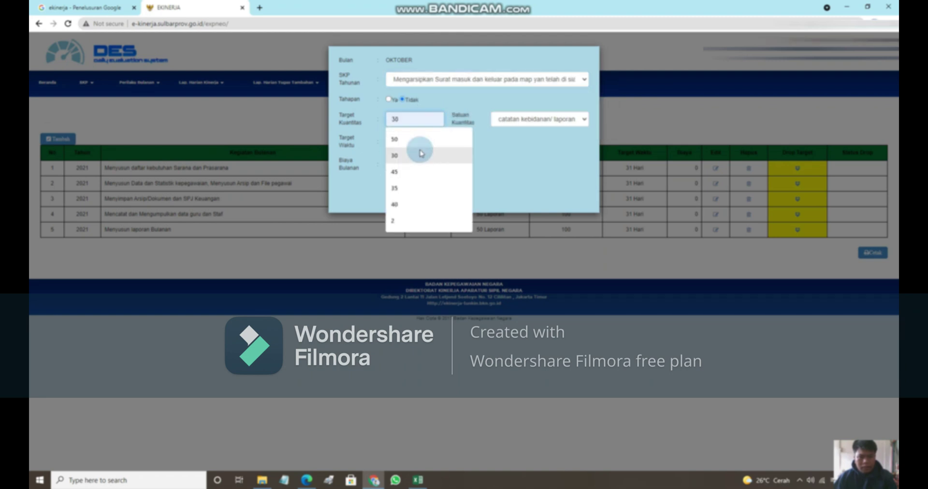
click(420, 172)
- Complete and save the "Mengarsipkan Surat masuk dan keluar" target with the quantity unit Laporan and a target time of 31 Hari
click(543, 122)
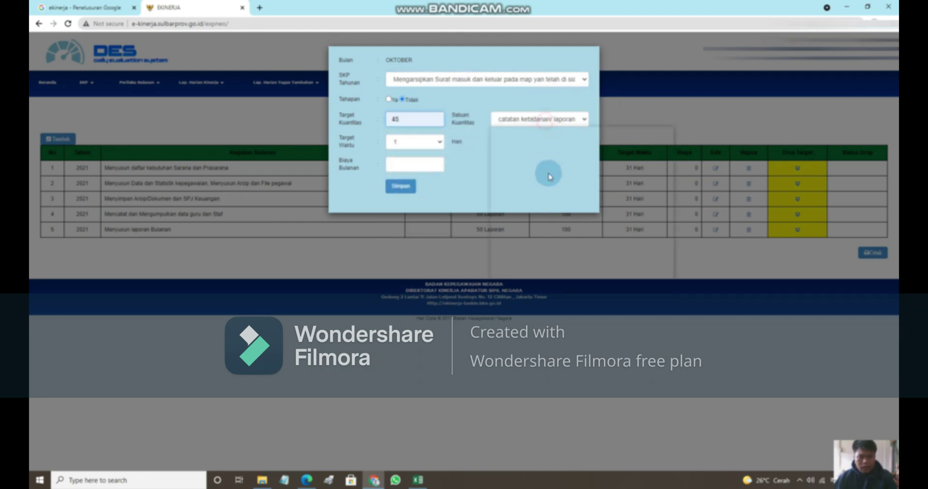
scroll(555, 198, down, 3)
scroll(556, 203, down, 15)
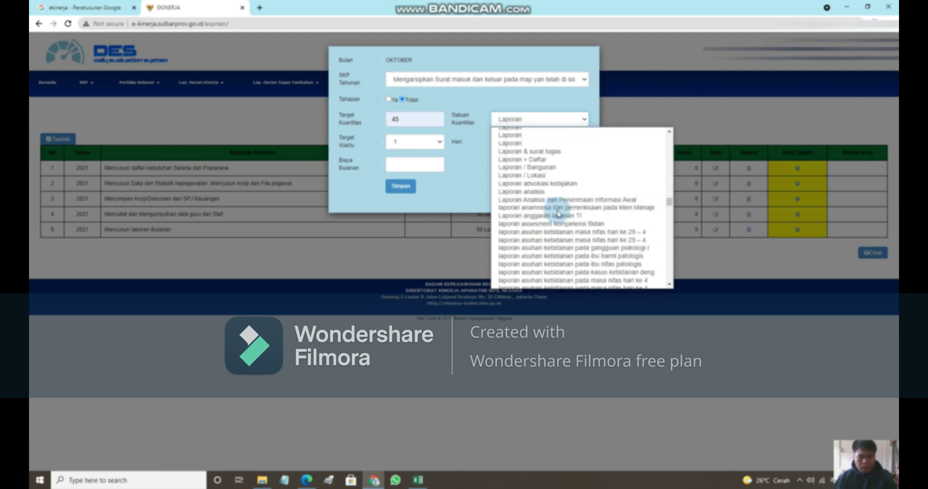
scroll(543, 270, down, 2)
click(535, 220)
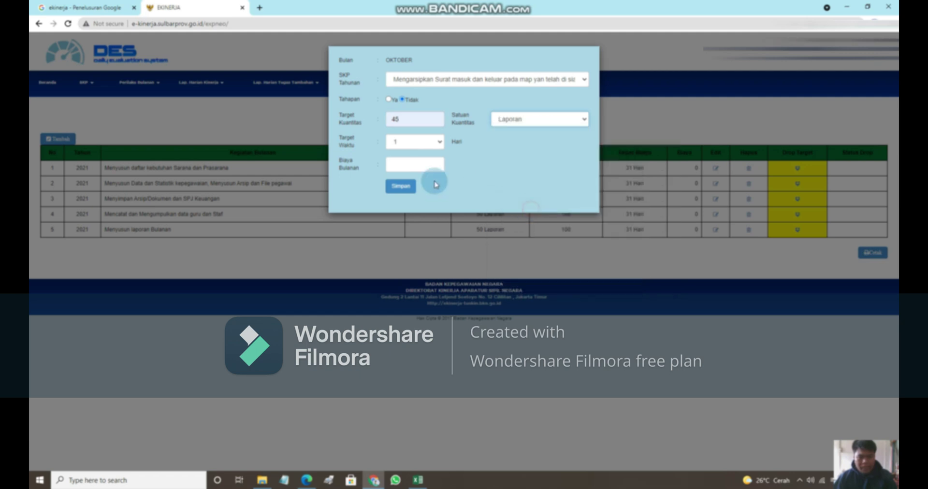
click(415, 142)
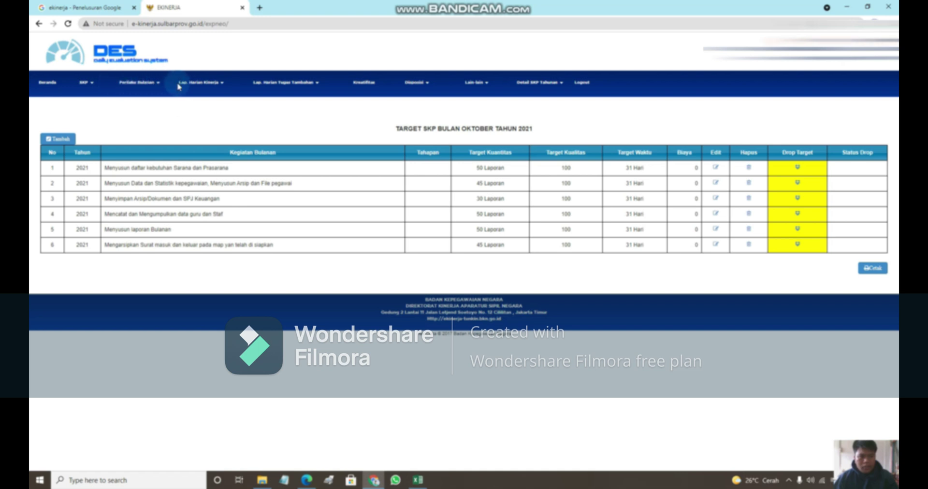
- Start a new daily SKP performance report (Lap. Harian Kinerja SKP) entry dated 2021-10-01
click(198, 85)
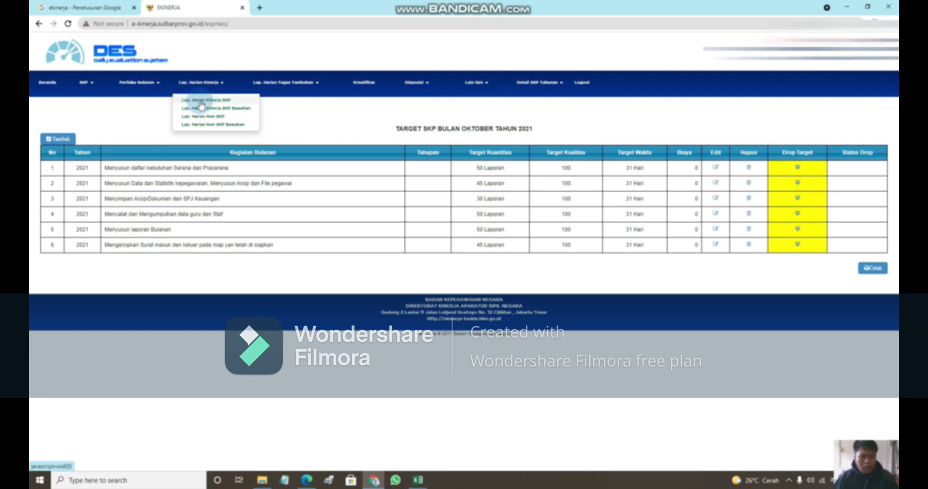
click(215, 100)
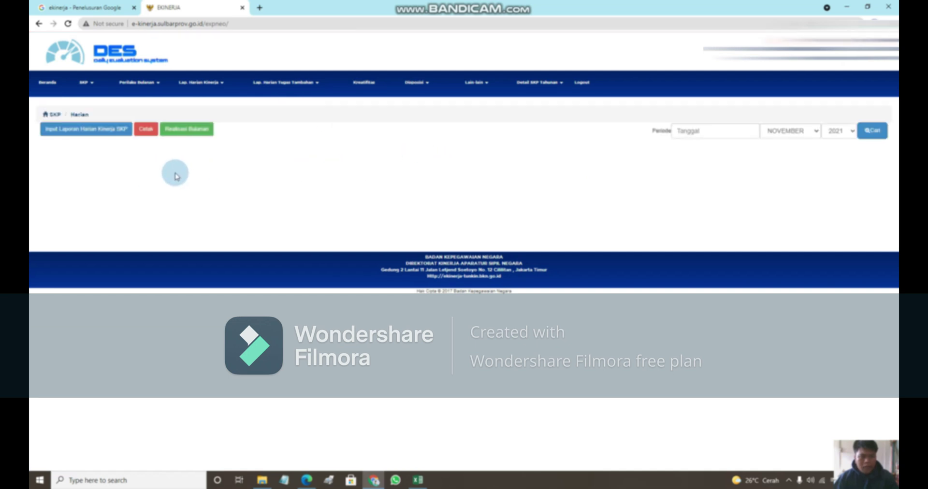
click(94, 130)
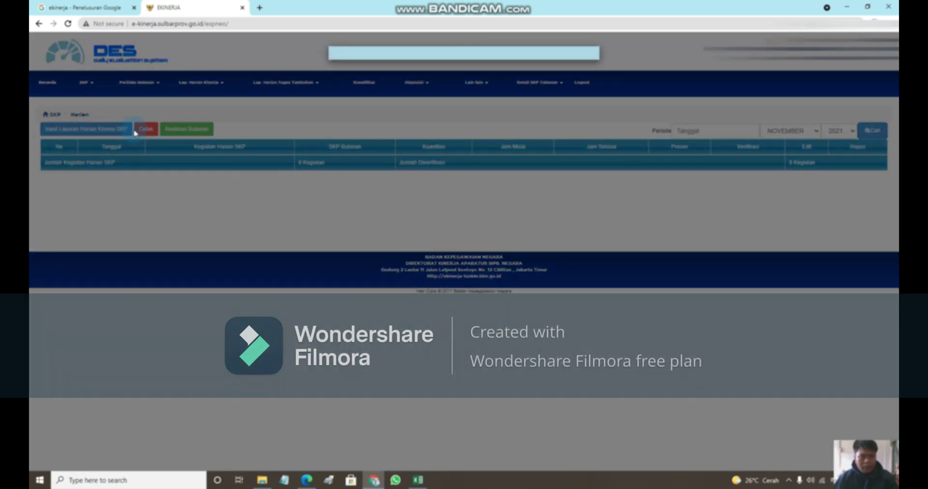
click(460, 65)
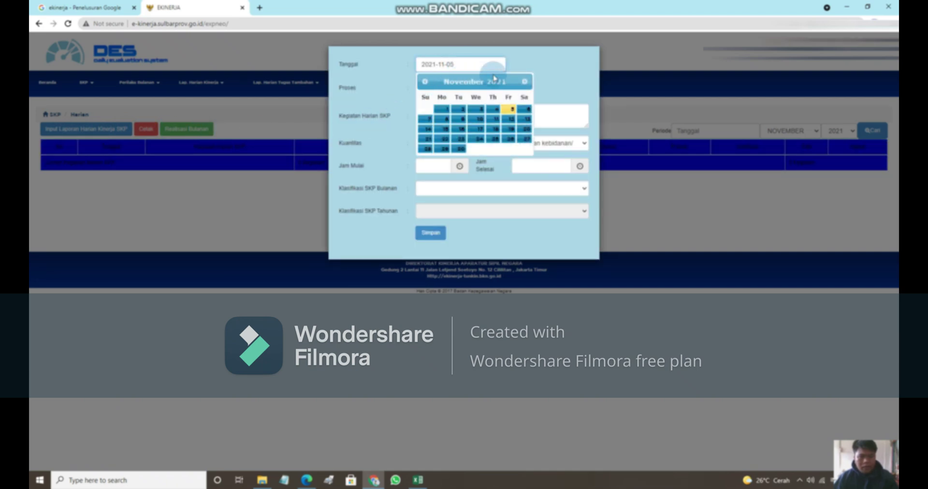
click(425, 81)
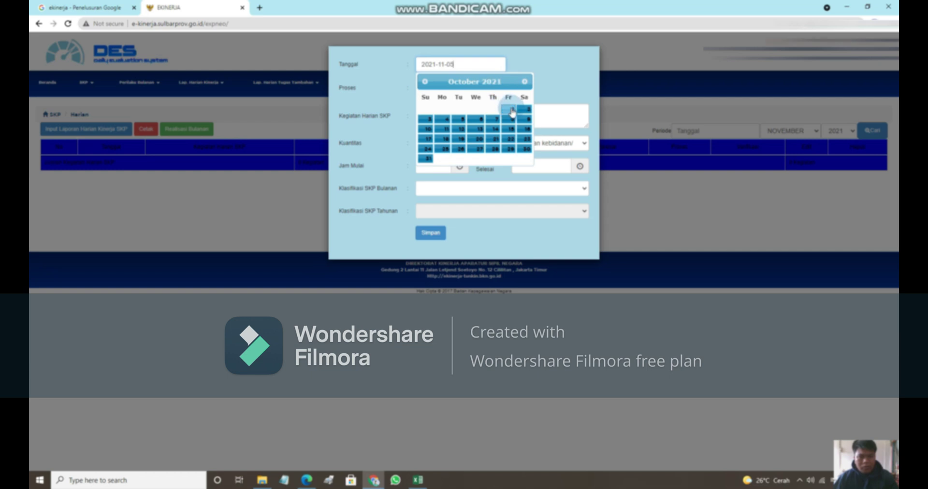
click(510, 111)
- Fill the daily activity with "Menyusun daftar Kebutuhan Sarana dan Prasarana dan mengesahkan ijazah siswa yang sudah tamat", copied from Excel's Realisasi Harian sheet
click(467, 110)
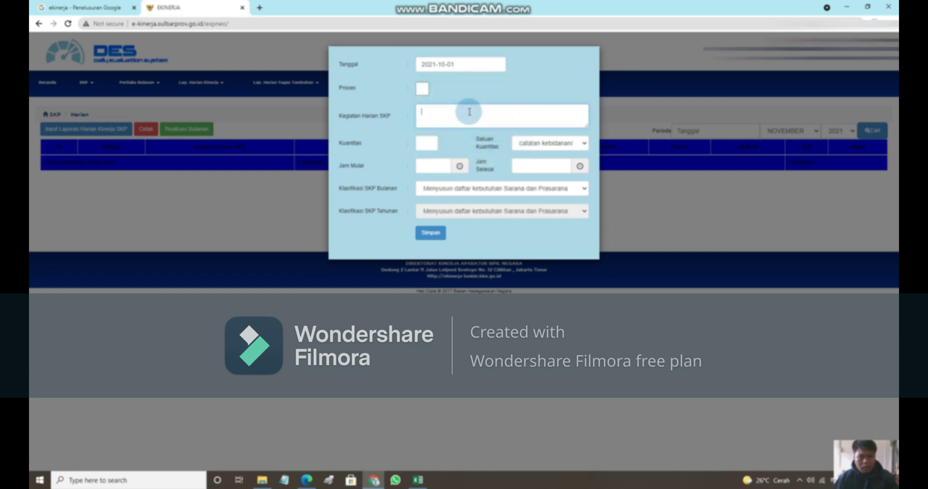
click(306, 479)
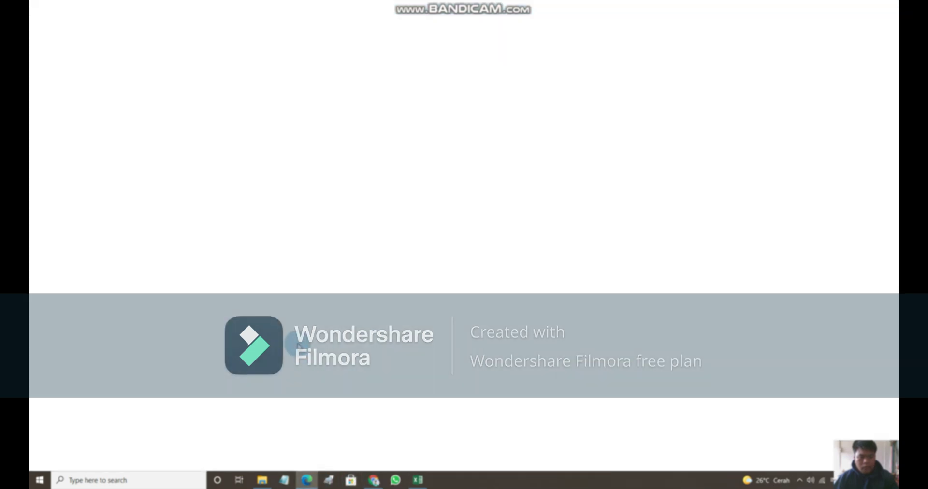
click(262, 479)
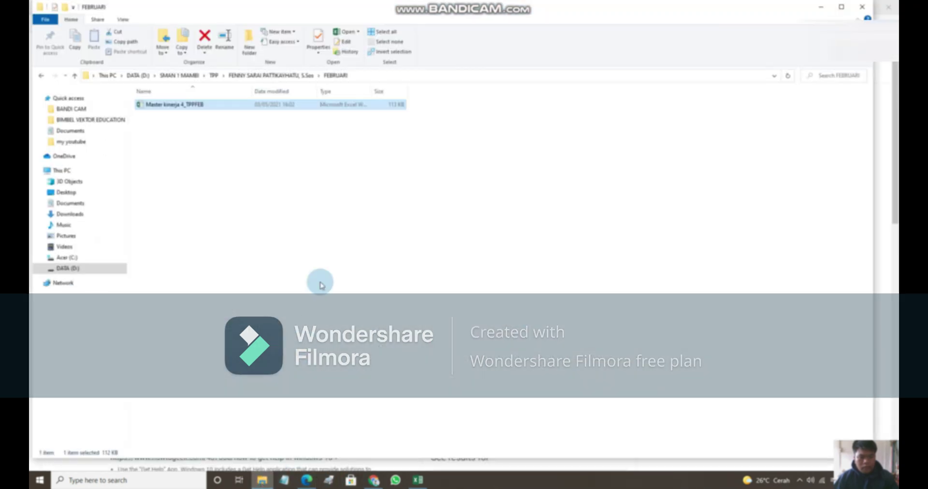
click(419, 480)
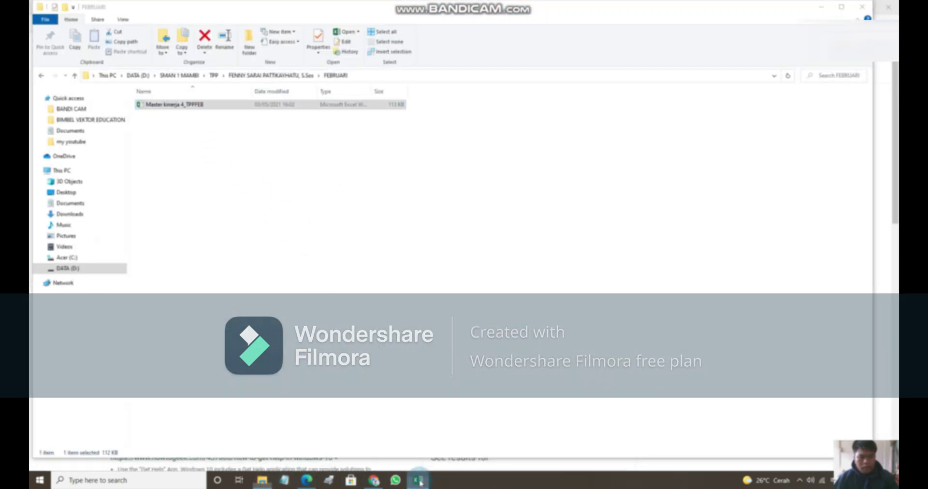
click(437, 455)
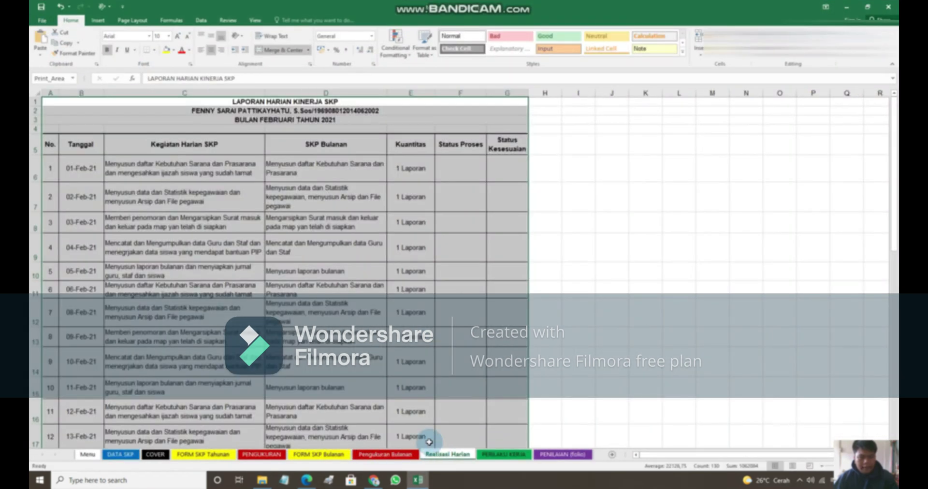
click(158, 168)
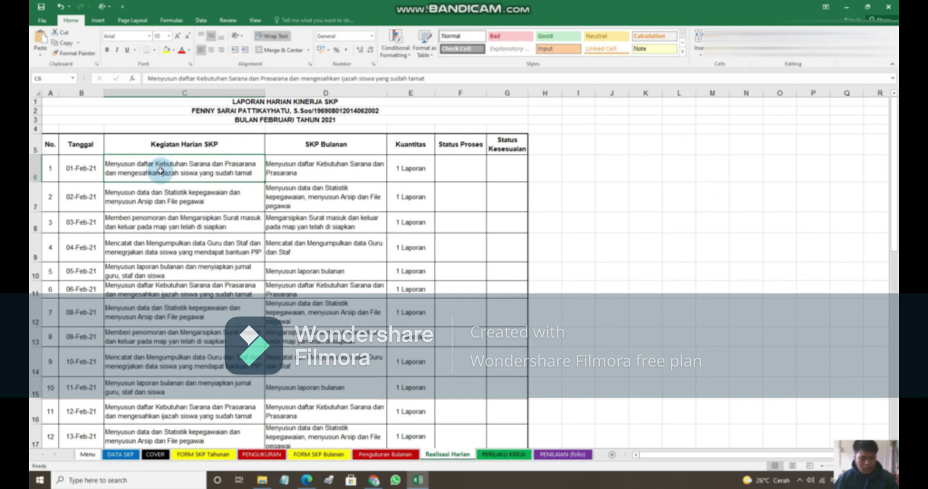
click(373, 479)
text(Menyusun daftar kebutuhan Sarana dan Prasarana dan mengeluarkan ijazah siswa yang sudah tamat)
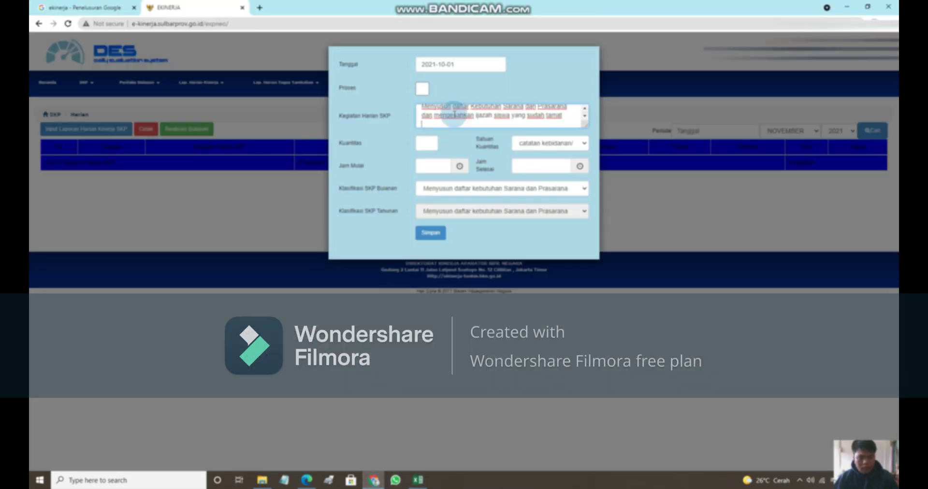
key(BackSpace)
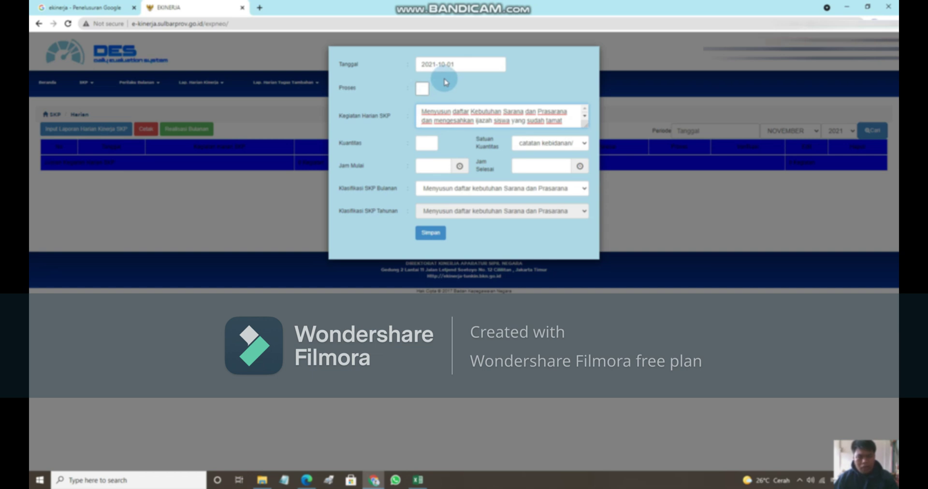
- Set the quantity of the 2021-10-01 daily activity to 10 with the unit Laporan
click(429, 142)
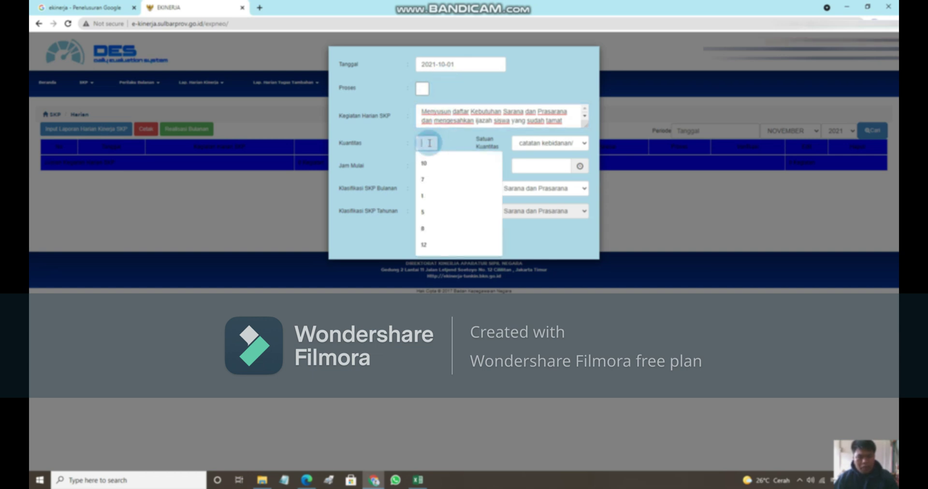
click(427, 165)
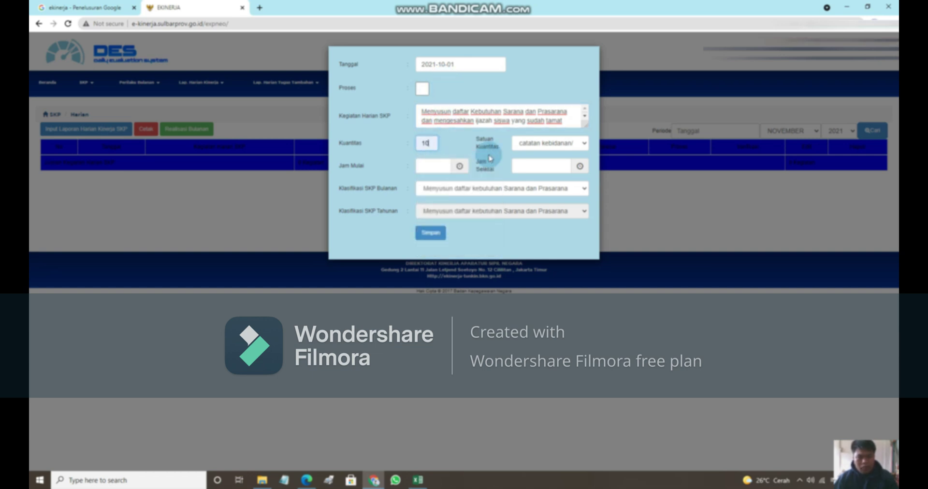
click(532, 143)
scroll(563, 259, down, 5)
scroll(562, 259, down, 15)
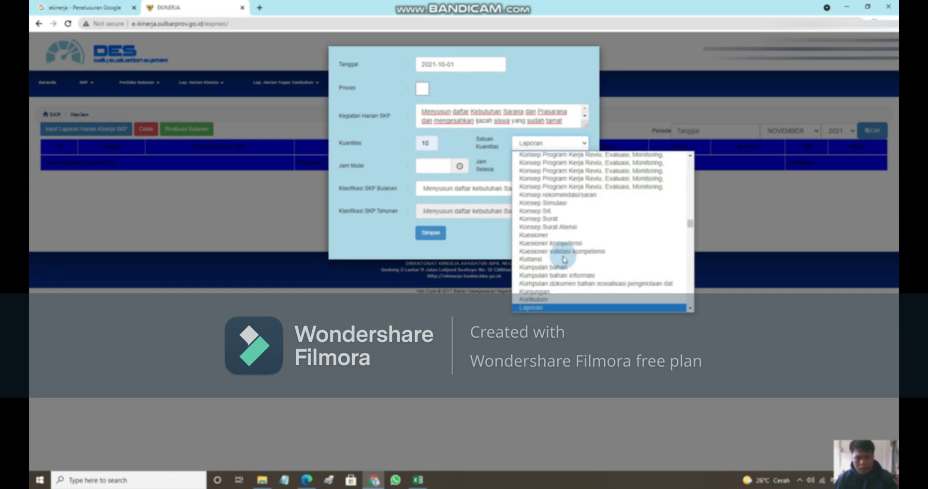
click(544, 236)
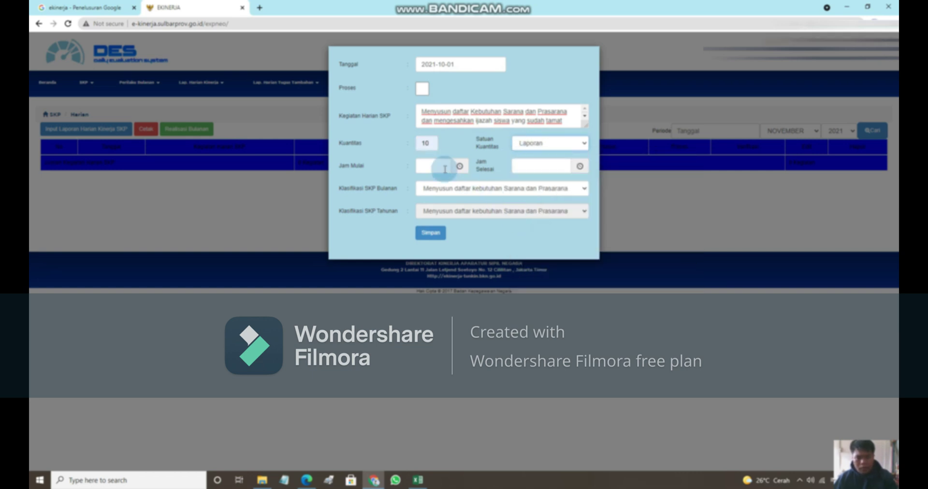
- Set the 2021-10-01 daily activity's start time to 07:30 and its end time to 02:00
click(437, 167)
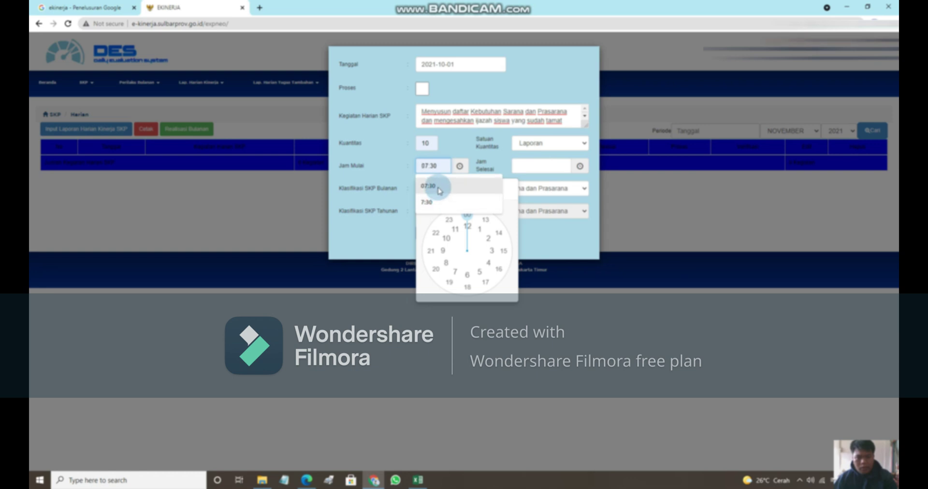
click(439, 189)
click(541, 166)
click(534, 188)
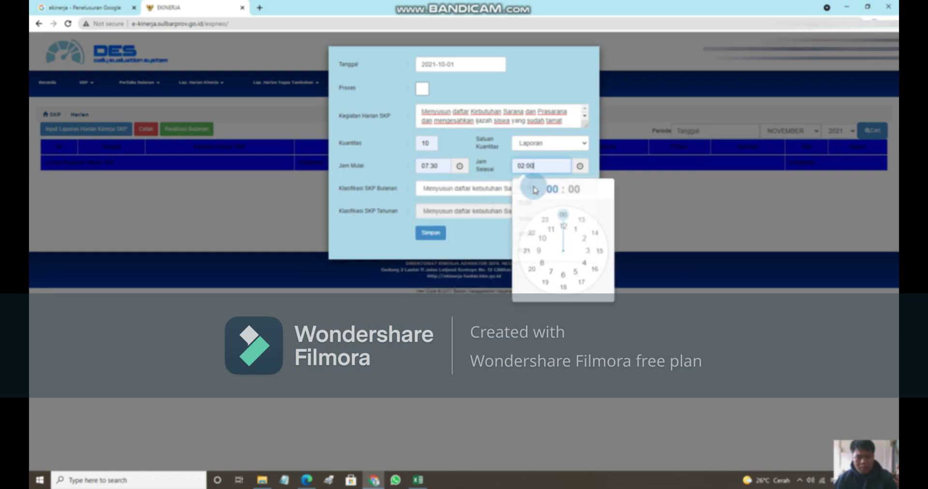
- Classify the daily activity under the monthly SKP "Menyusun daftar kebutuhan Sarana dan Prasarana" and save the entry
click(476, 189)
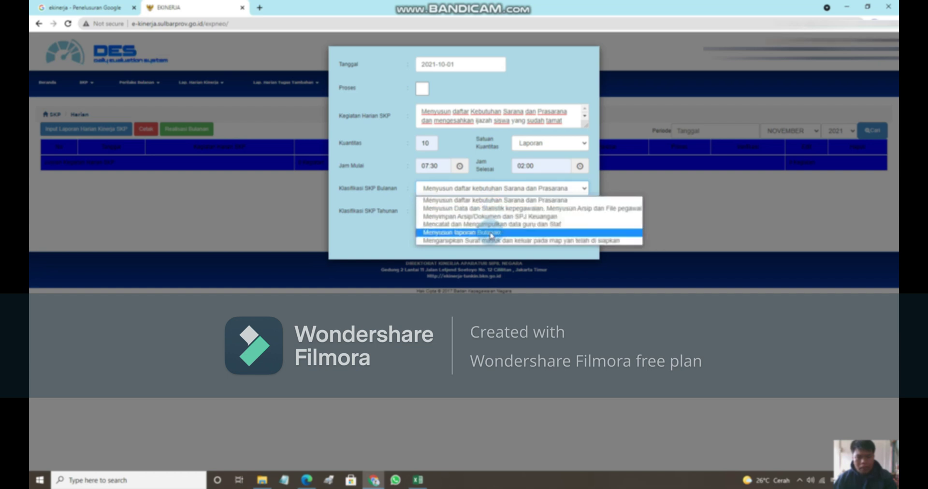
click(494, 200)
click(431, 234)
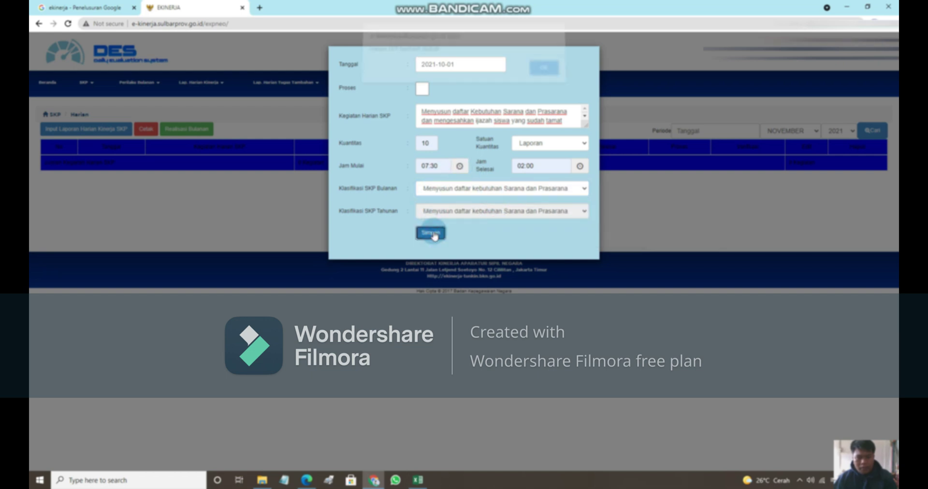
click(542, 73)
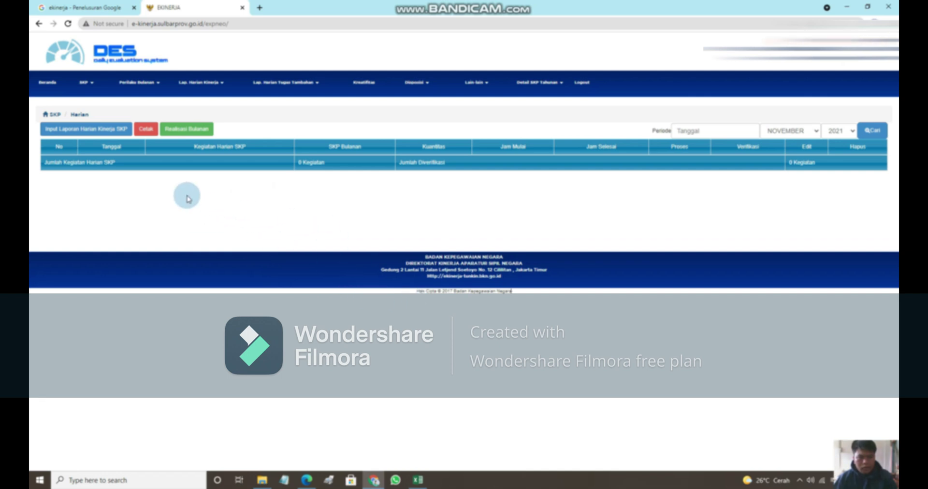
- Filter the daily SKP reports to OKTOBER 2021 and review the 01 Oct 2021 entry's date, activity and verification status
click(803, 133)
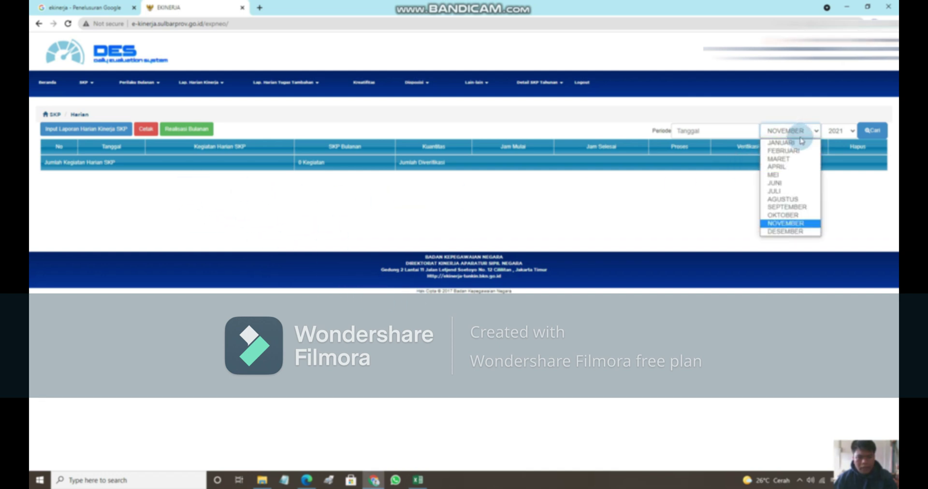
click(784, 211)
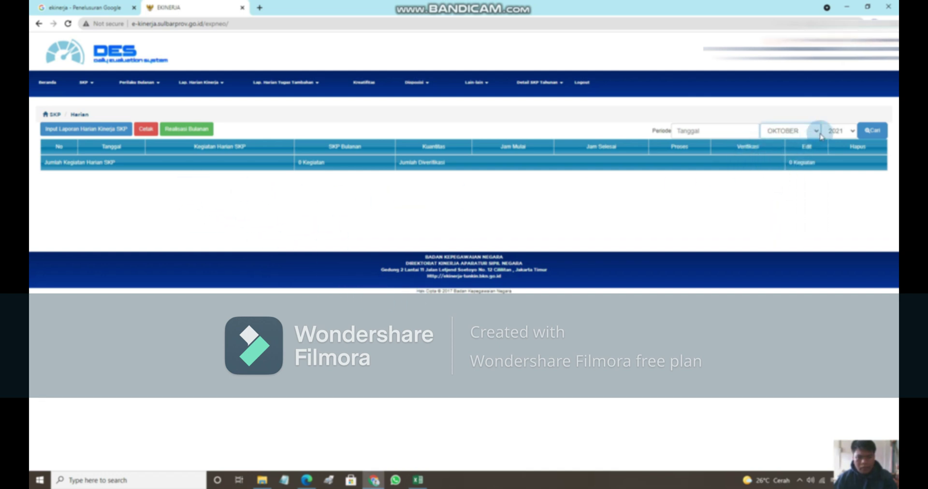
click(874, 132)
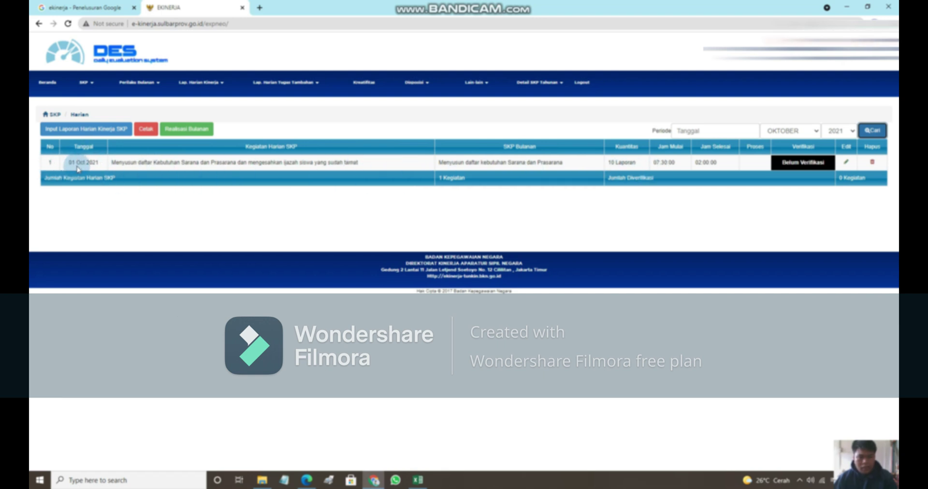
drag(115, 162, 723, 146)
drag(792, 147, 813, 146)
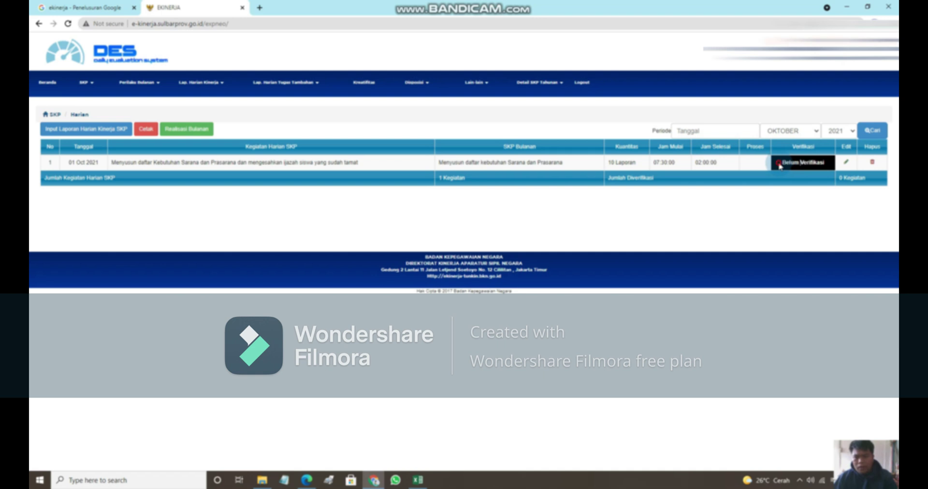
drag(782, 162, 823, 161)
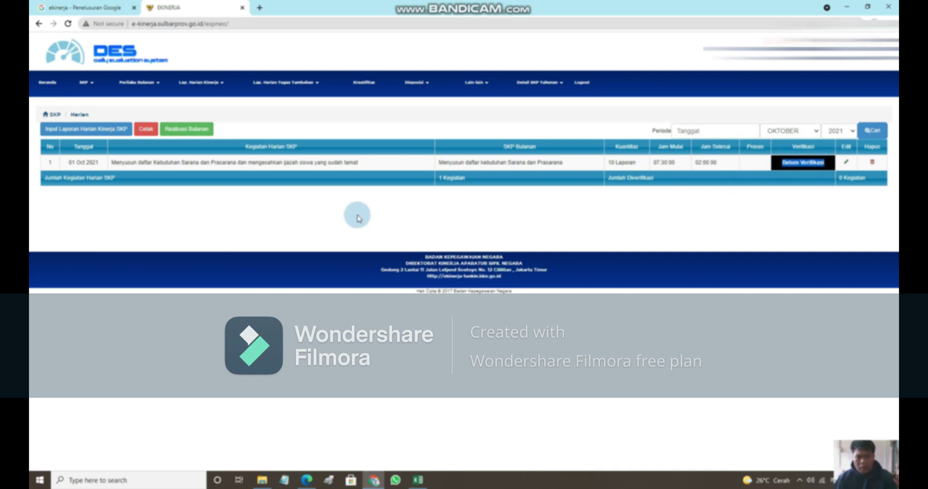
triple_click(70, 161)
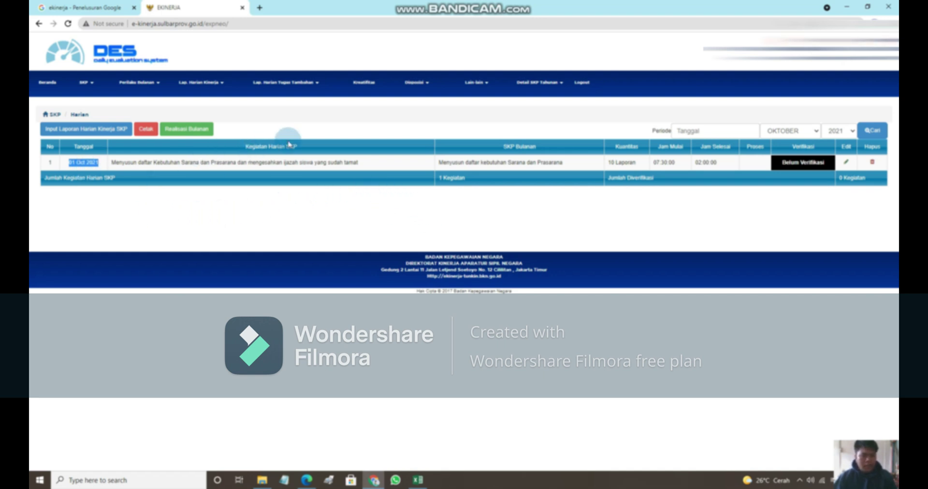
- Look at the daily non-SKP report page (Lap. Harian Non SKP) and return to the Beranda dashboard
click(219, 84)
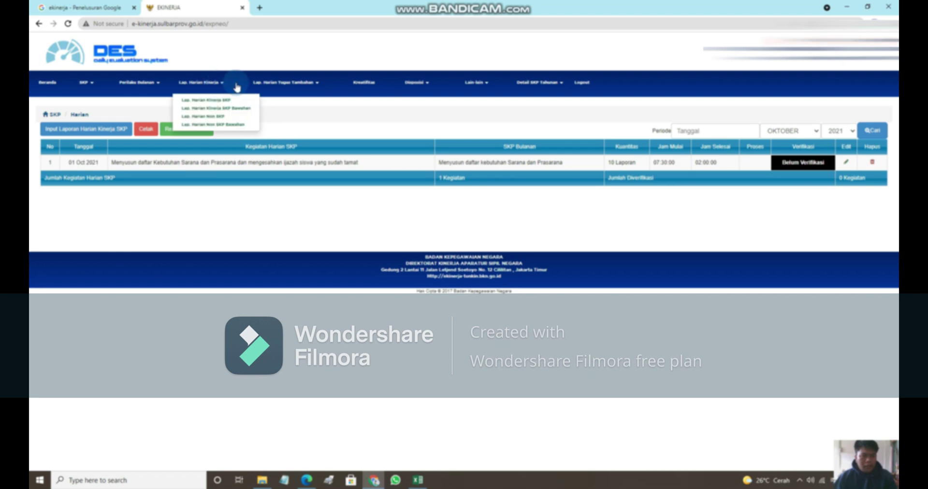
click(213, 117)
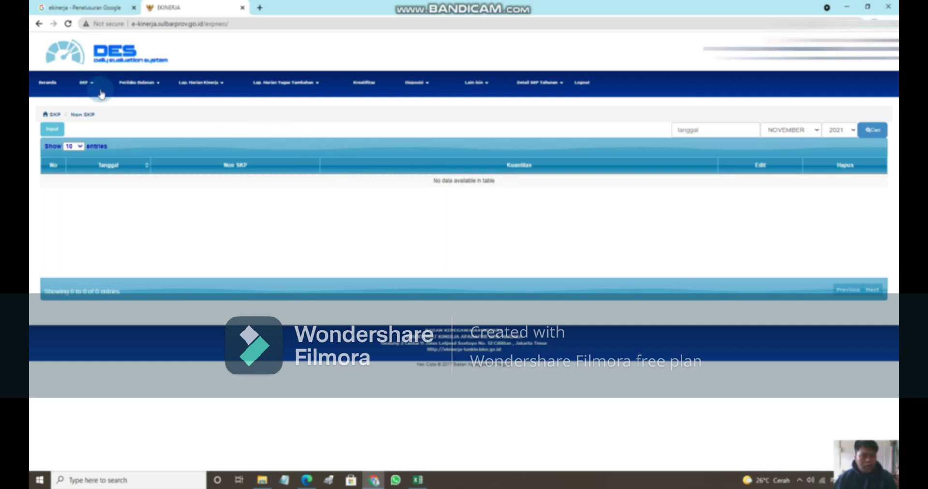
click(193, 83)
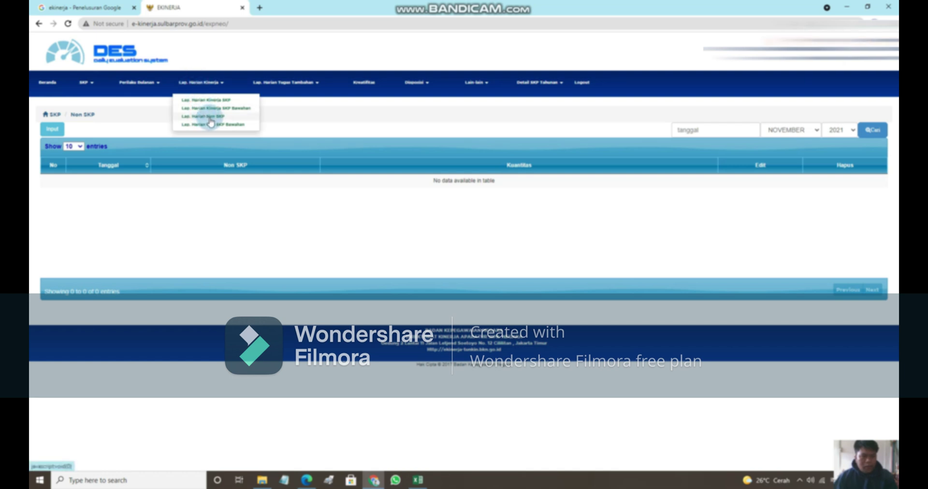
click(151, 86)
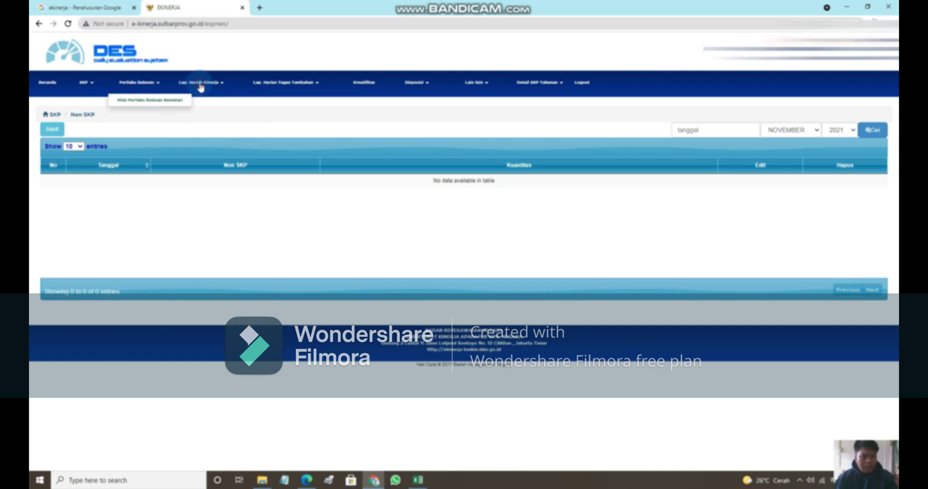
click(200, 86)
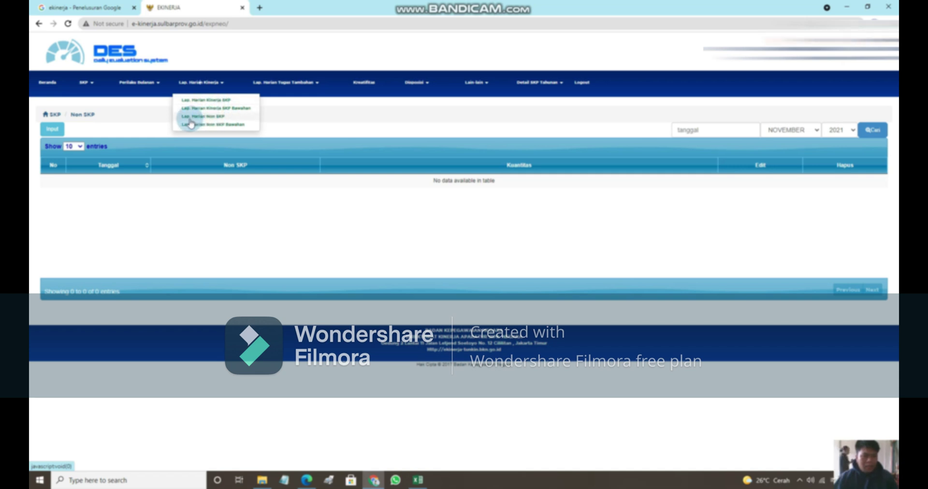
click(167, 202)
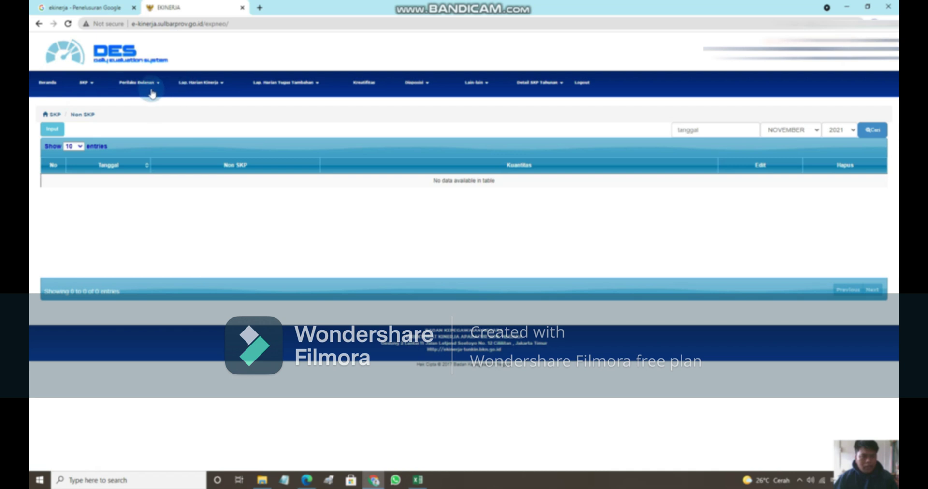
click(48, 83)
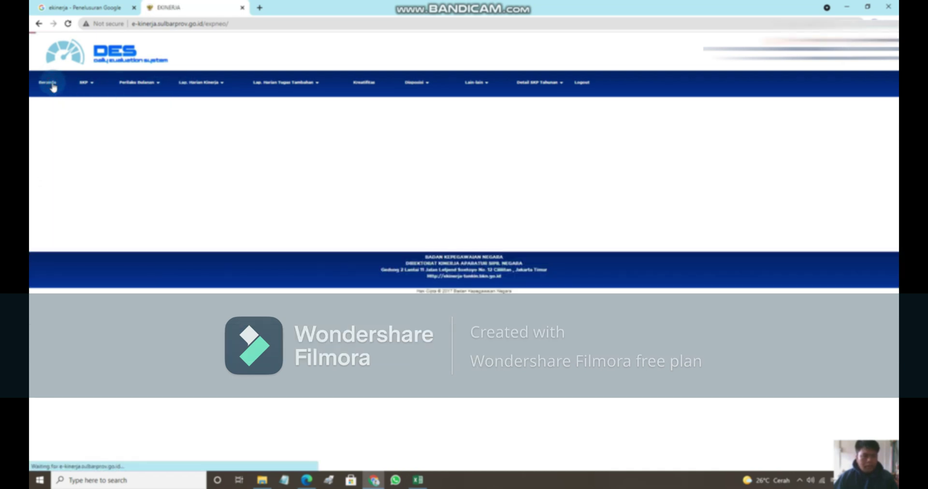
- Open the targets of the 04 Jan 2021 - 31 Dec 2021 annual SKP and generate their printable report for the location Mamuju
click(91, 85)
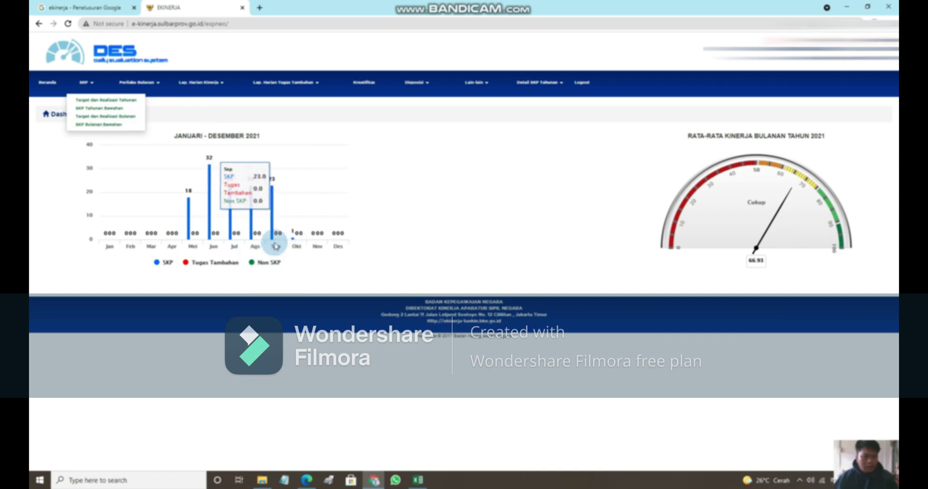
click(103, 101)
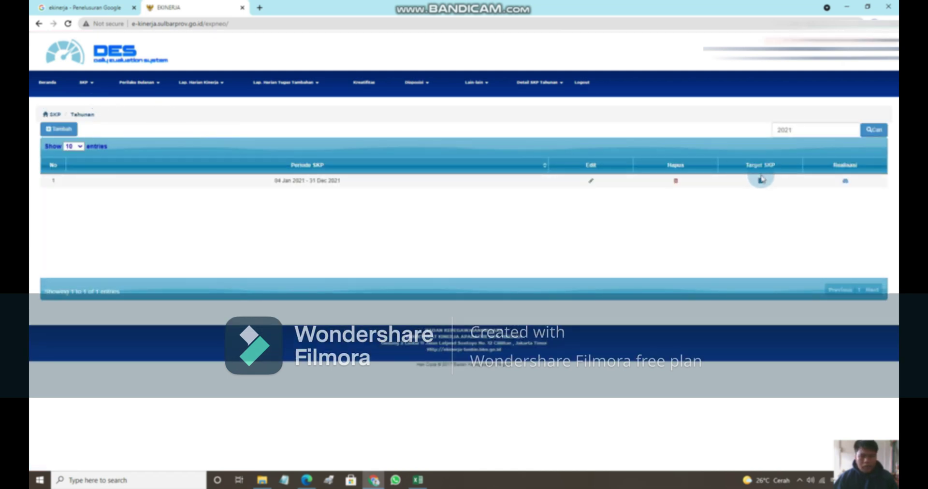
click(760, 183)
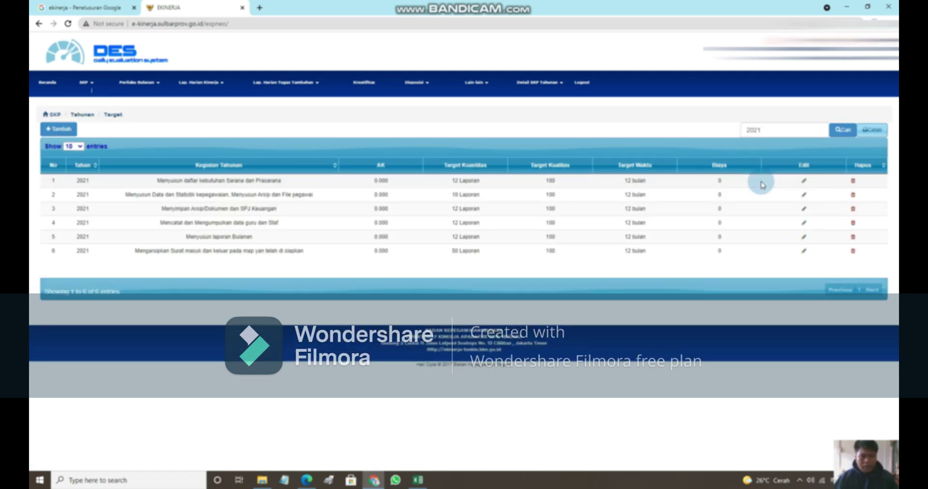
click(872, 130)
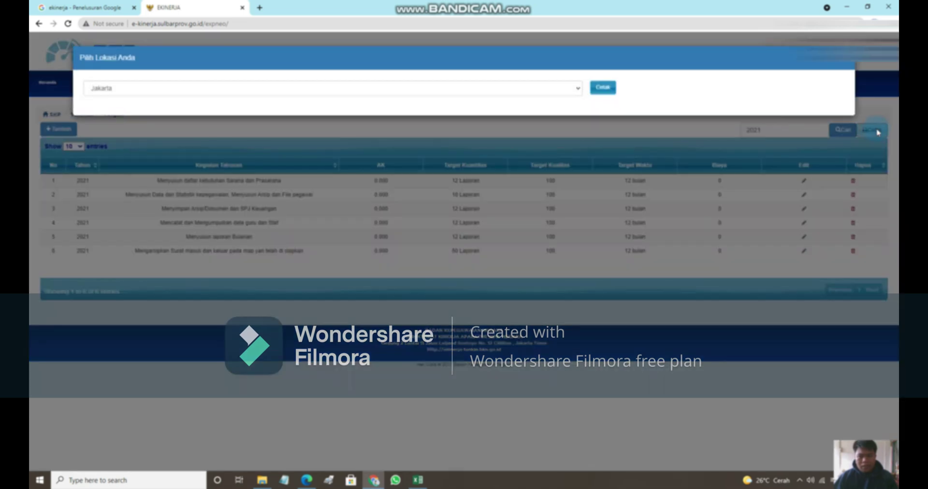
click(576, 88)
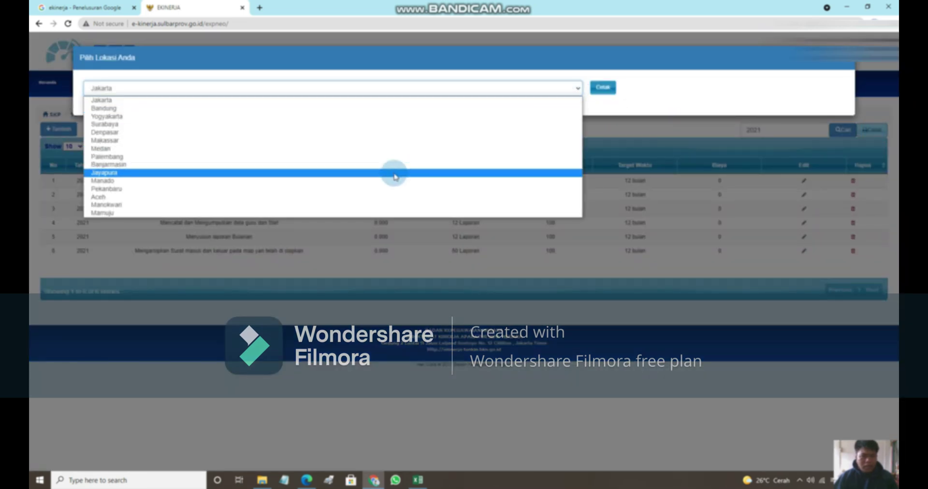
scroll(142, 193, down, 1)
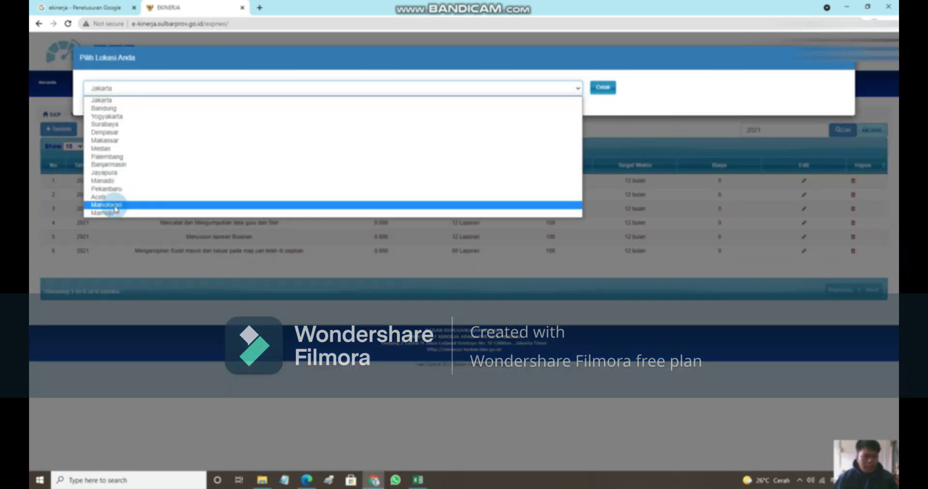
click(142, 190)
click(616, 97)
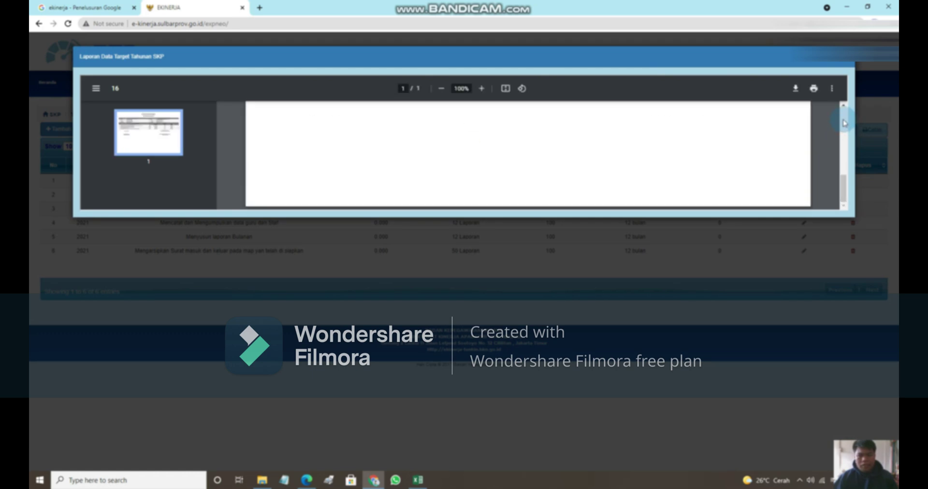
- Examine the annual target report's signature section and its print and PDF save options, and close the report without printing or saving
mouse_move(842, 188)
mouse_down()
mouse_move(842, 119)
mouse_move(843, 164)
mouse_up()
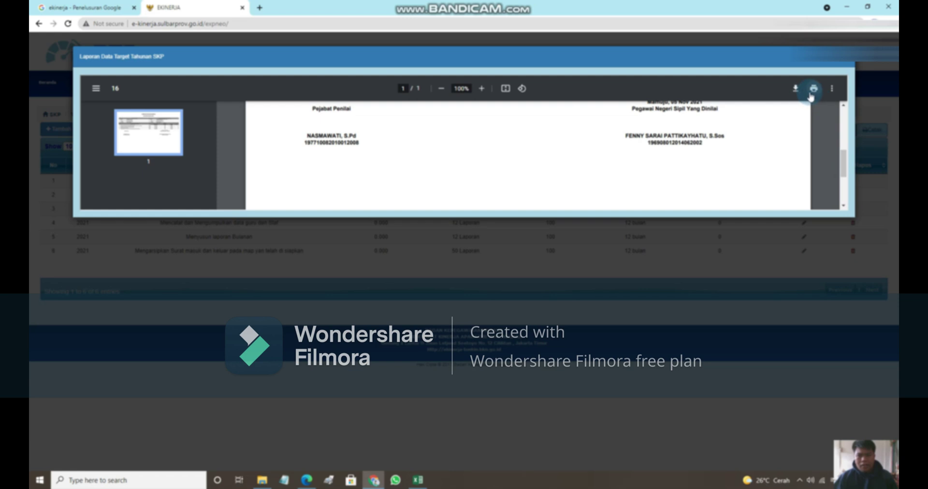
click(815, 92)
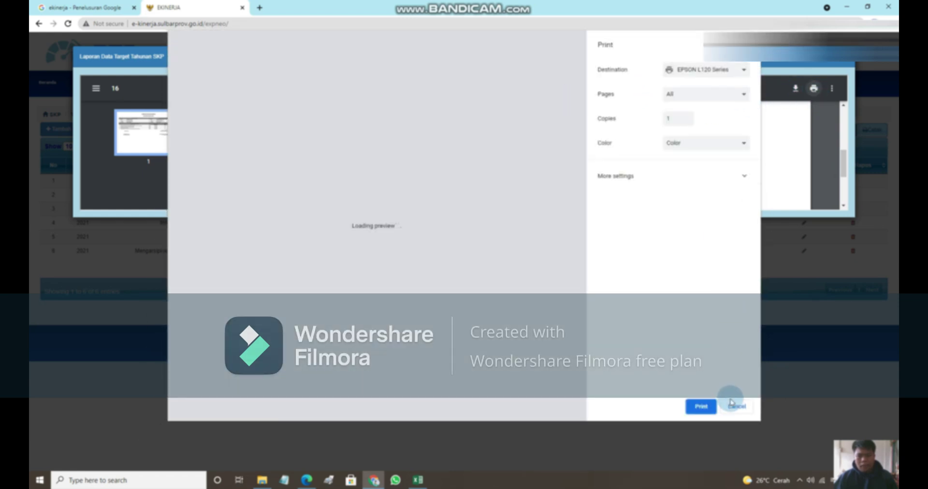
click(732, 406)
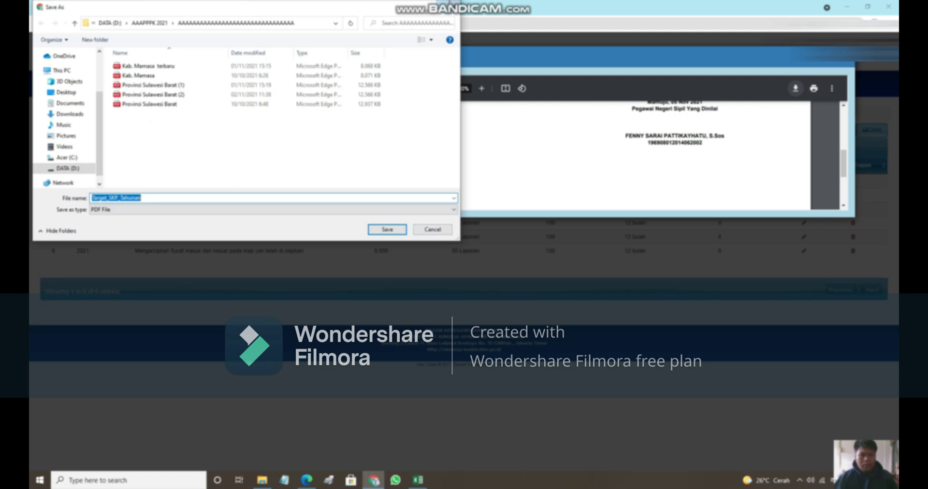
click(453, 7)
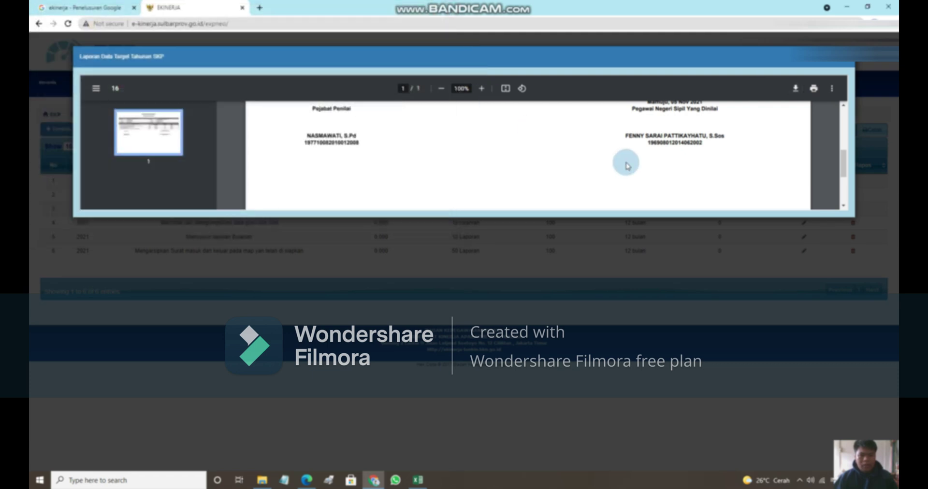
click(849, 63)
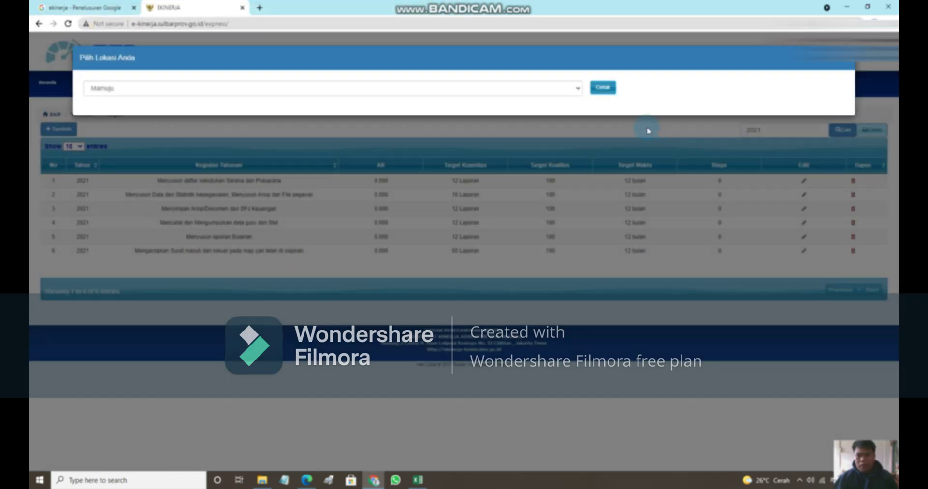
click(846, 62)
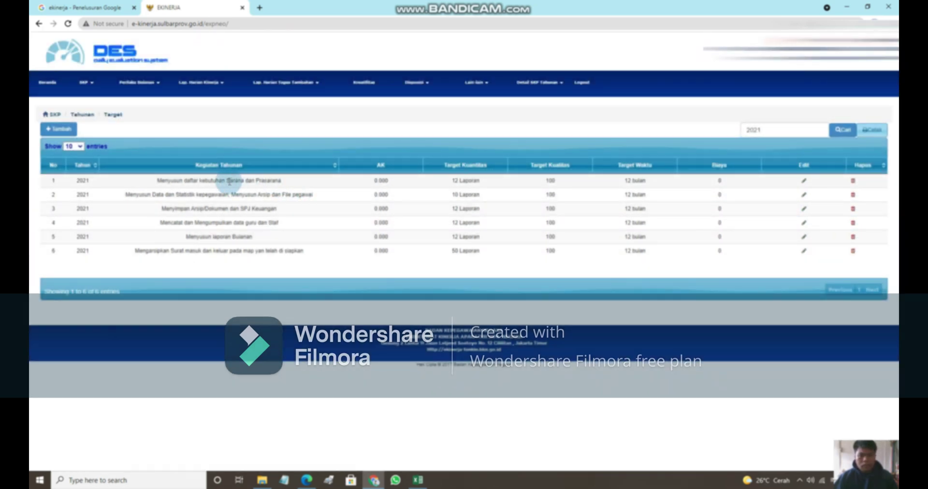
- Open the monthly SKP targets for OKTOBER 2021 and generate their printable report for the location Mamuju
click(89, 83)
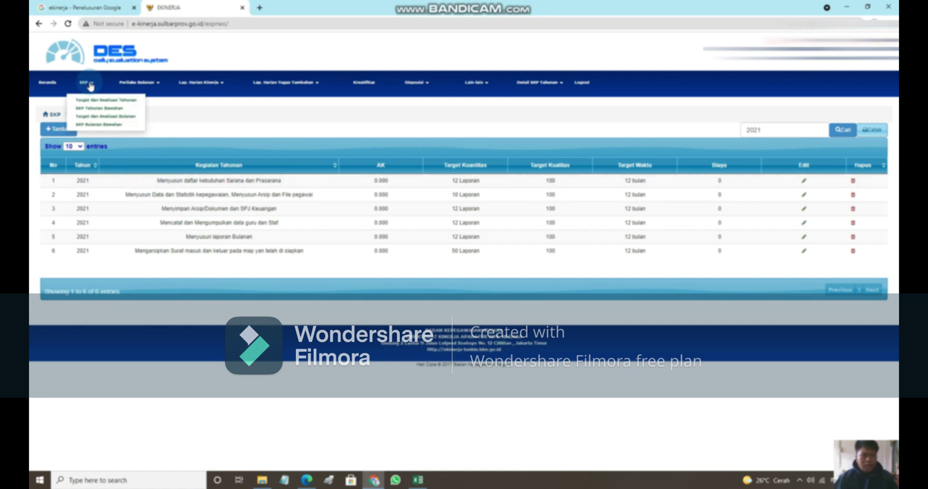
click(122, 116)
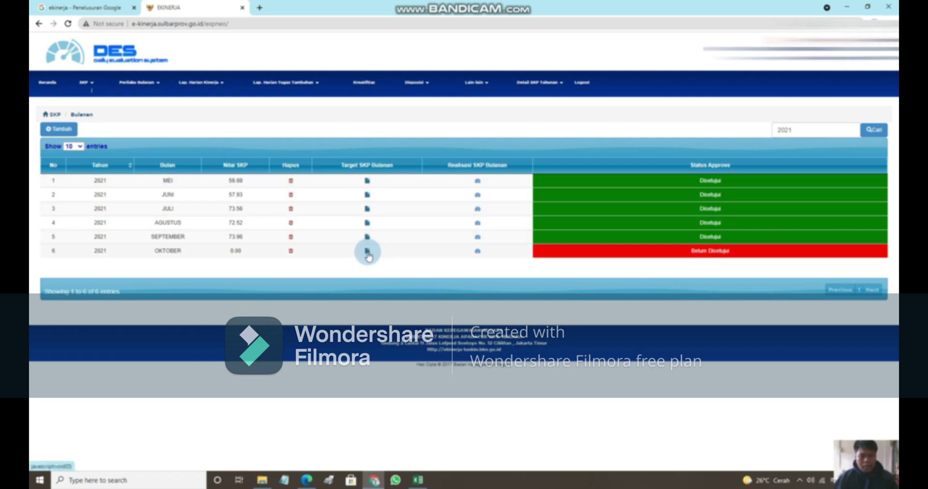
click(368, 252)
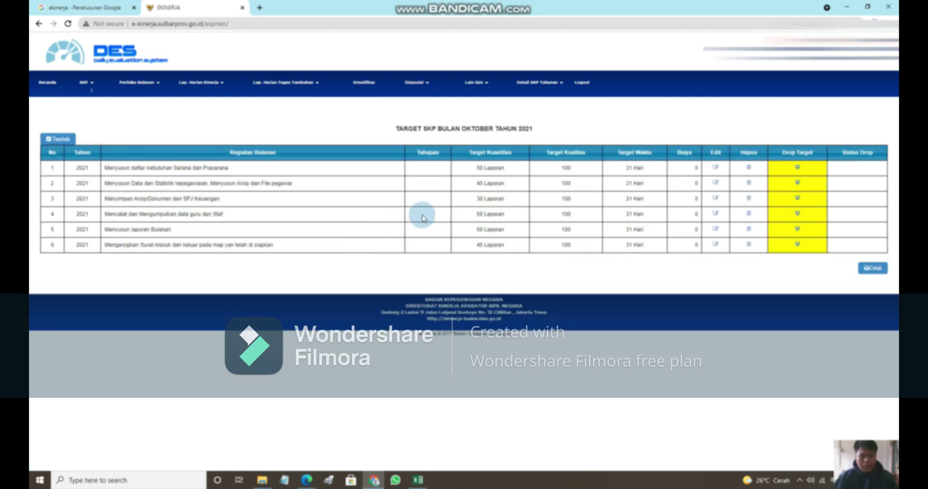
click(878, 271)
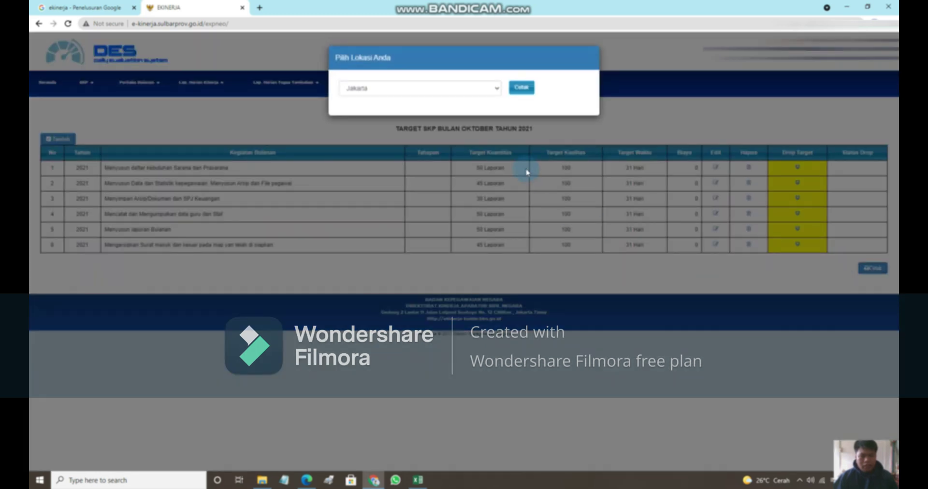
click(498, 95)
click(454, 212)
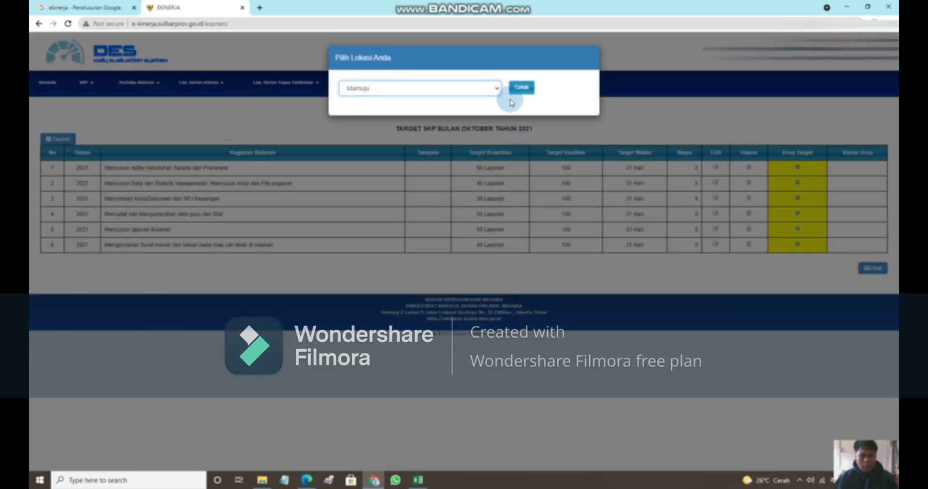
click(518, 89)
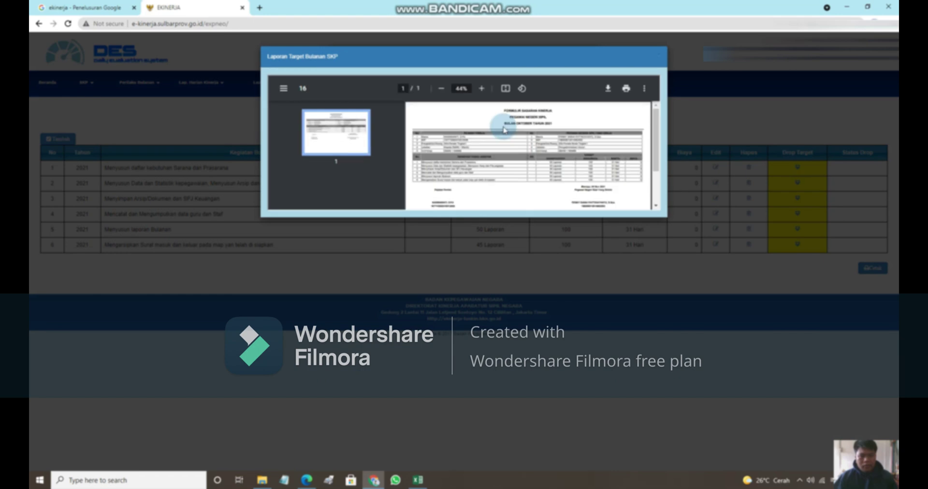
- Review the October target report down to its signature section and close the report
scroll(504, 142, down, 3)
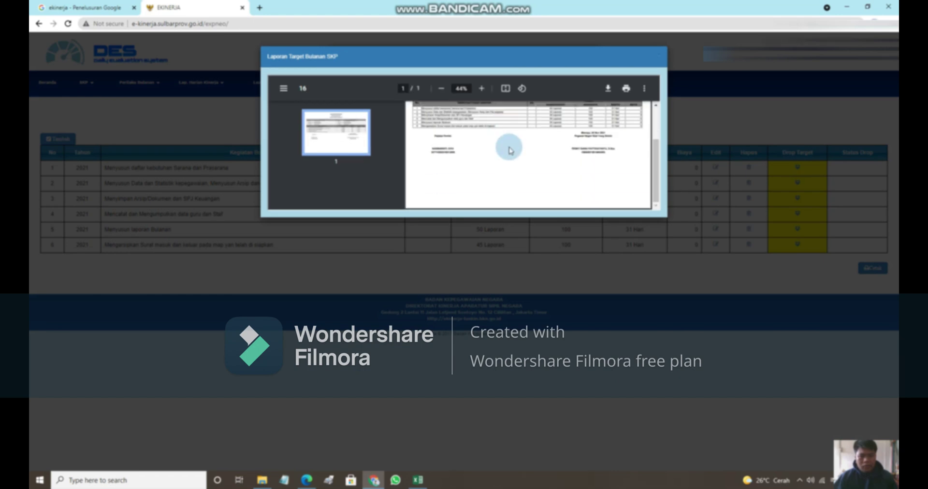
click(659, 60)
click(696, 140)
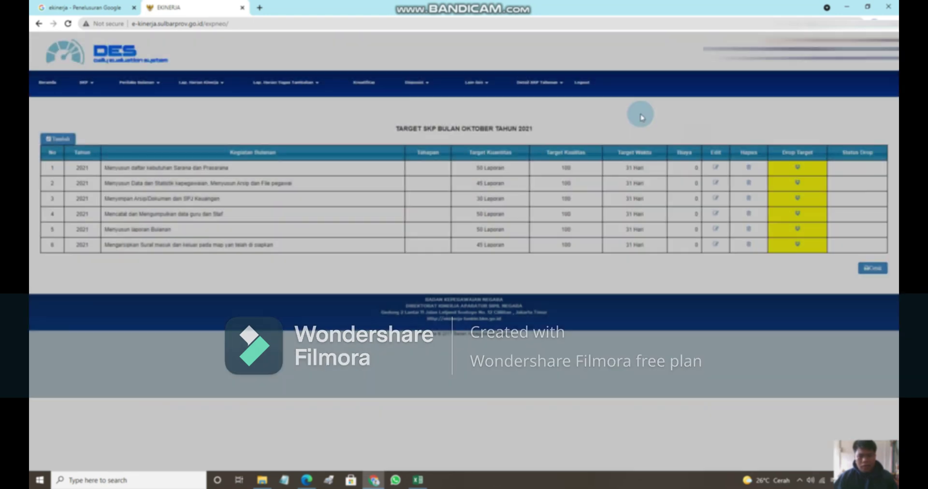
- Open the monthly SKP realization for OKTOBER 2021 and examine the realized quantity, time and score of each activity
click(94, 86)
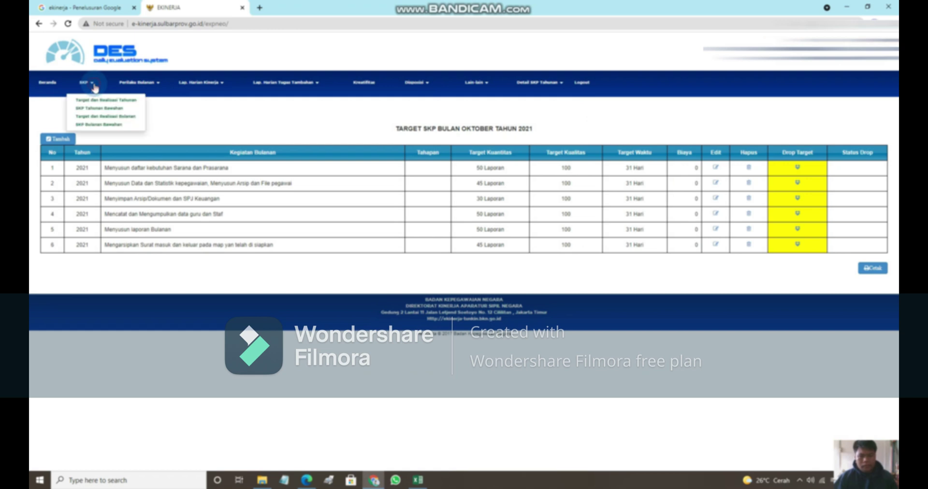
click(97, 117)
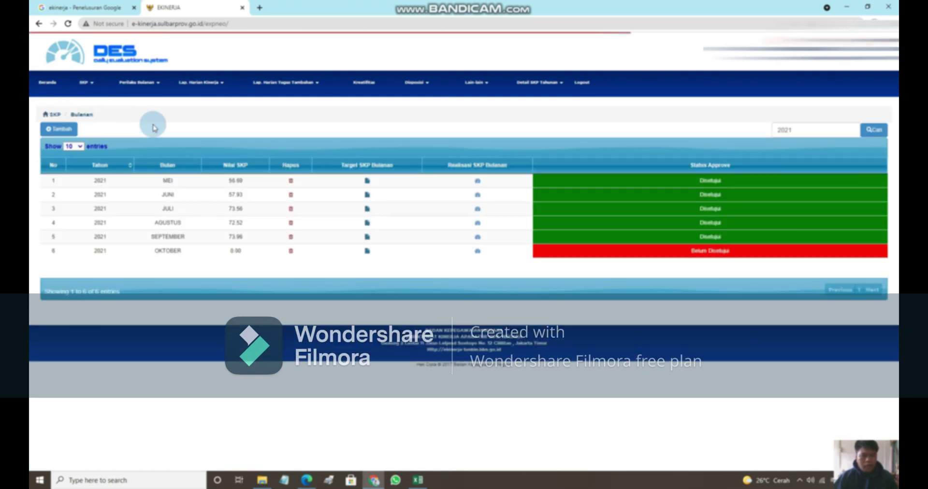
click(477, 251)
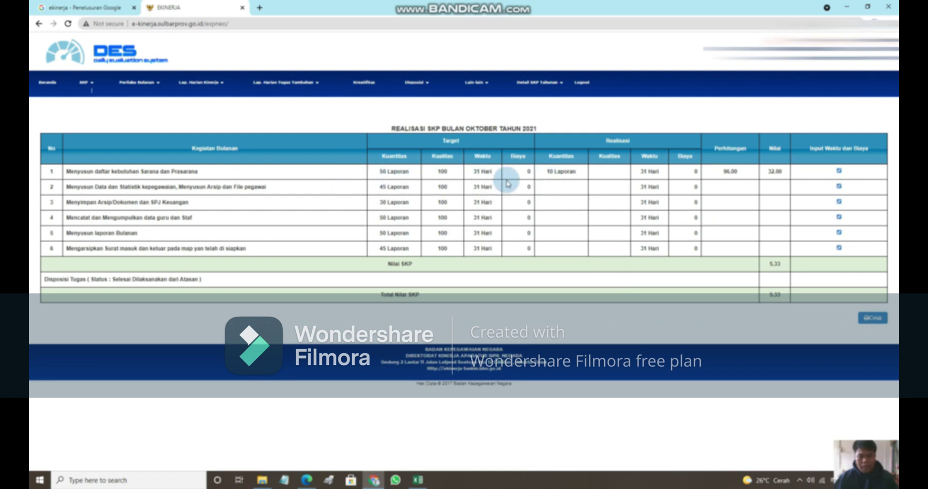
drag(548, 174, 569, 252)
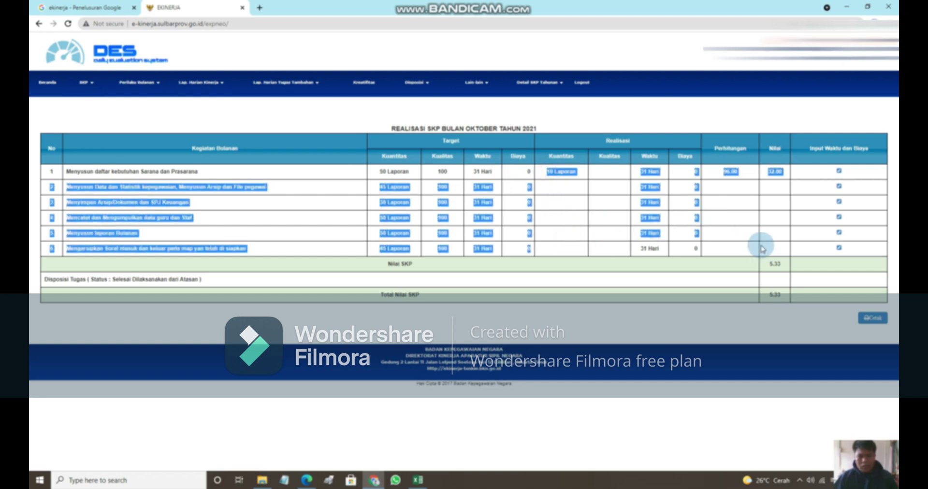
- Look at the print location choice for the October realization report, dismiss it without printing, and return to the Beranda dashboard
click(876, 321)
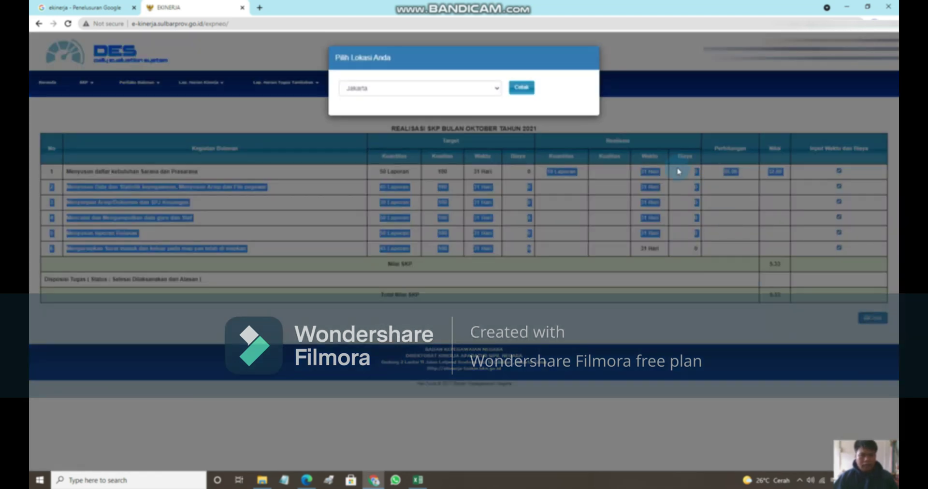
click(667, 114)
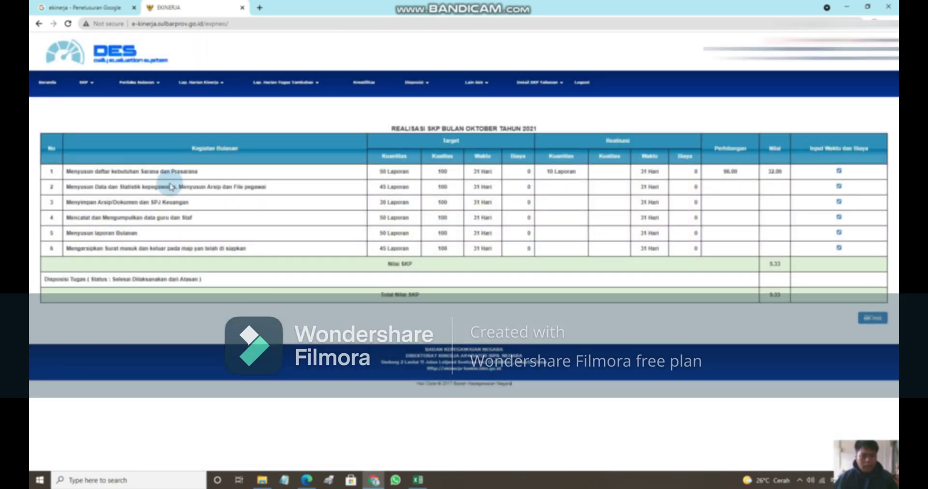
click(46, 83)
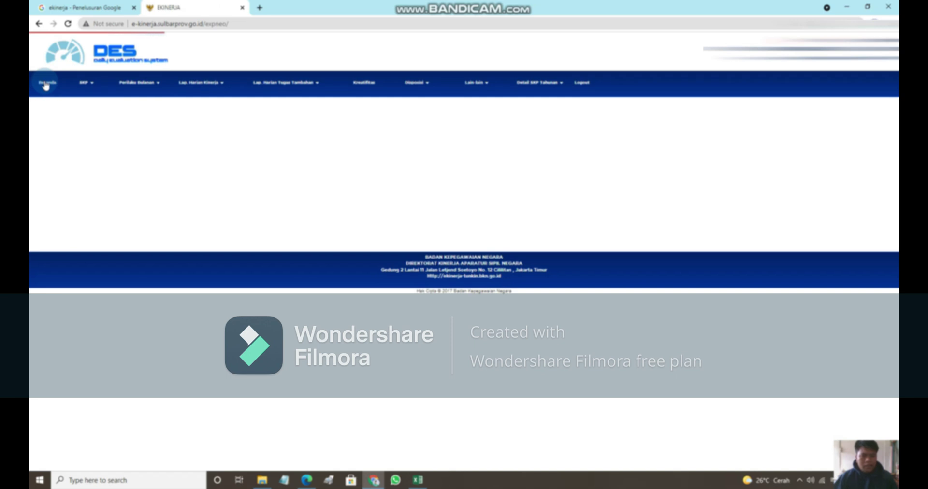